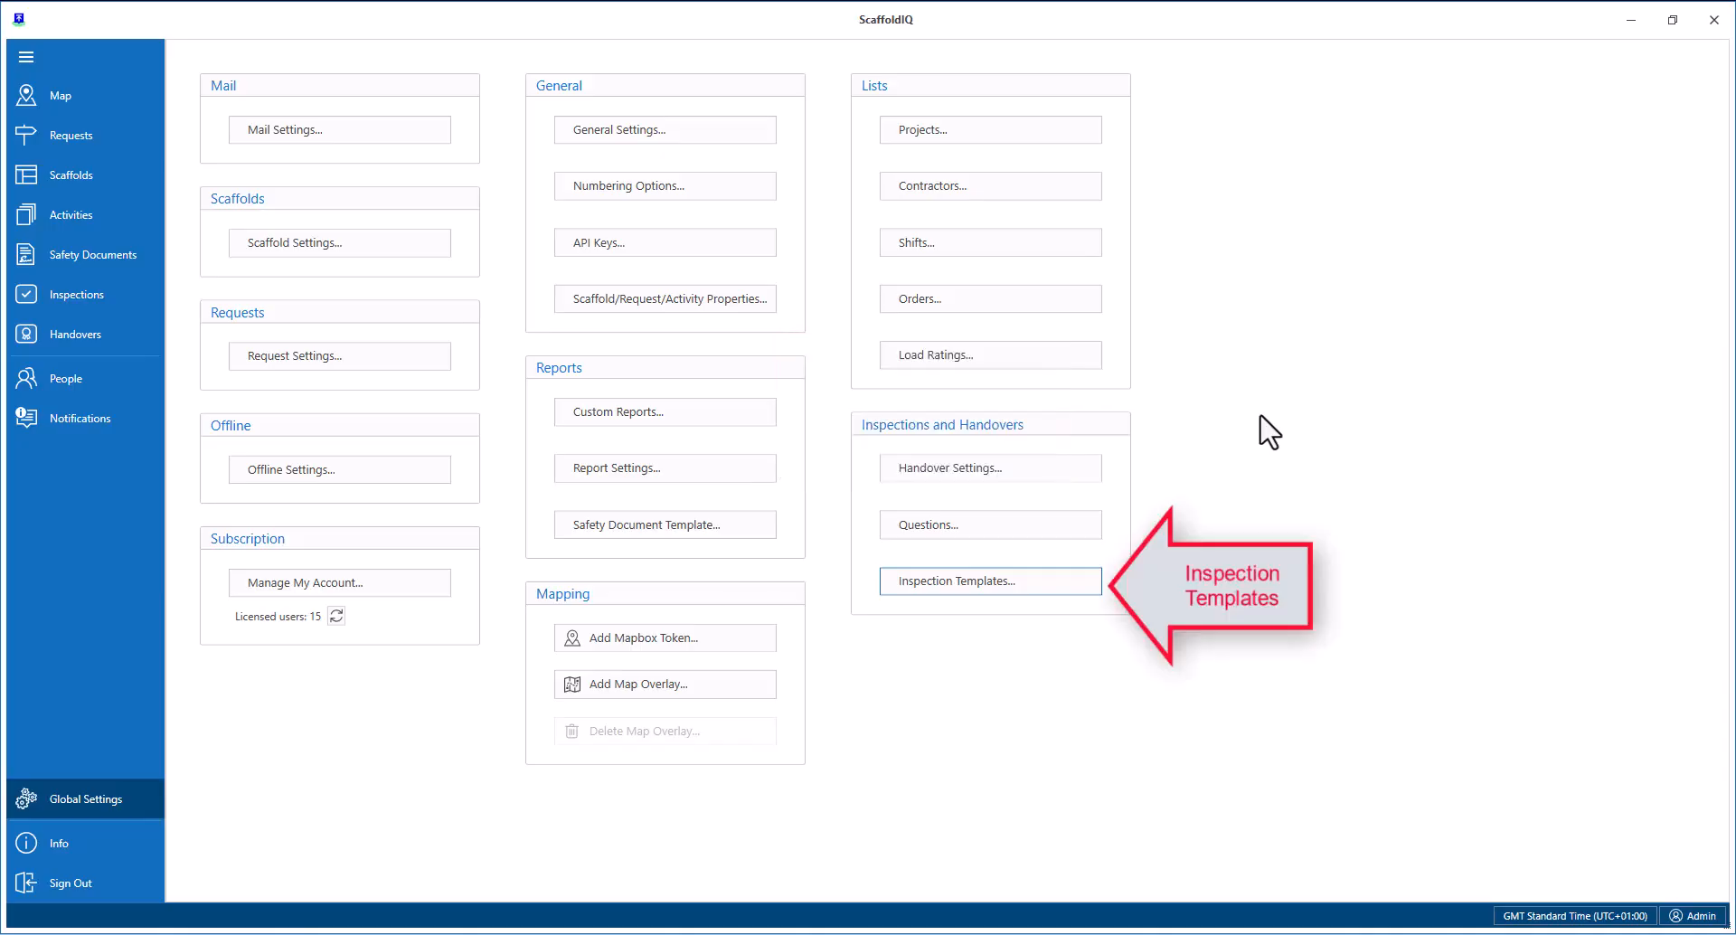
- Create an inspection template named "Shift Inspection Template" that is automatically added to all new scaffolds
left_click(1021, 582)
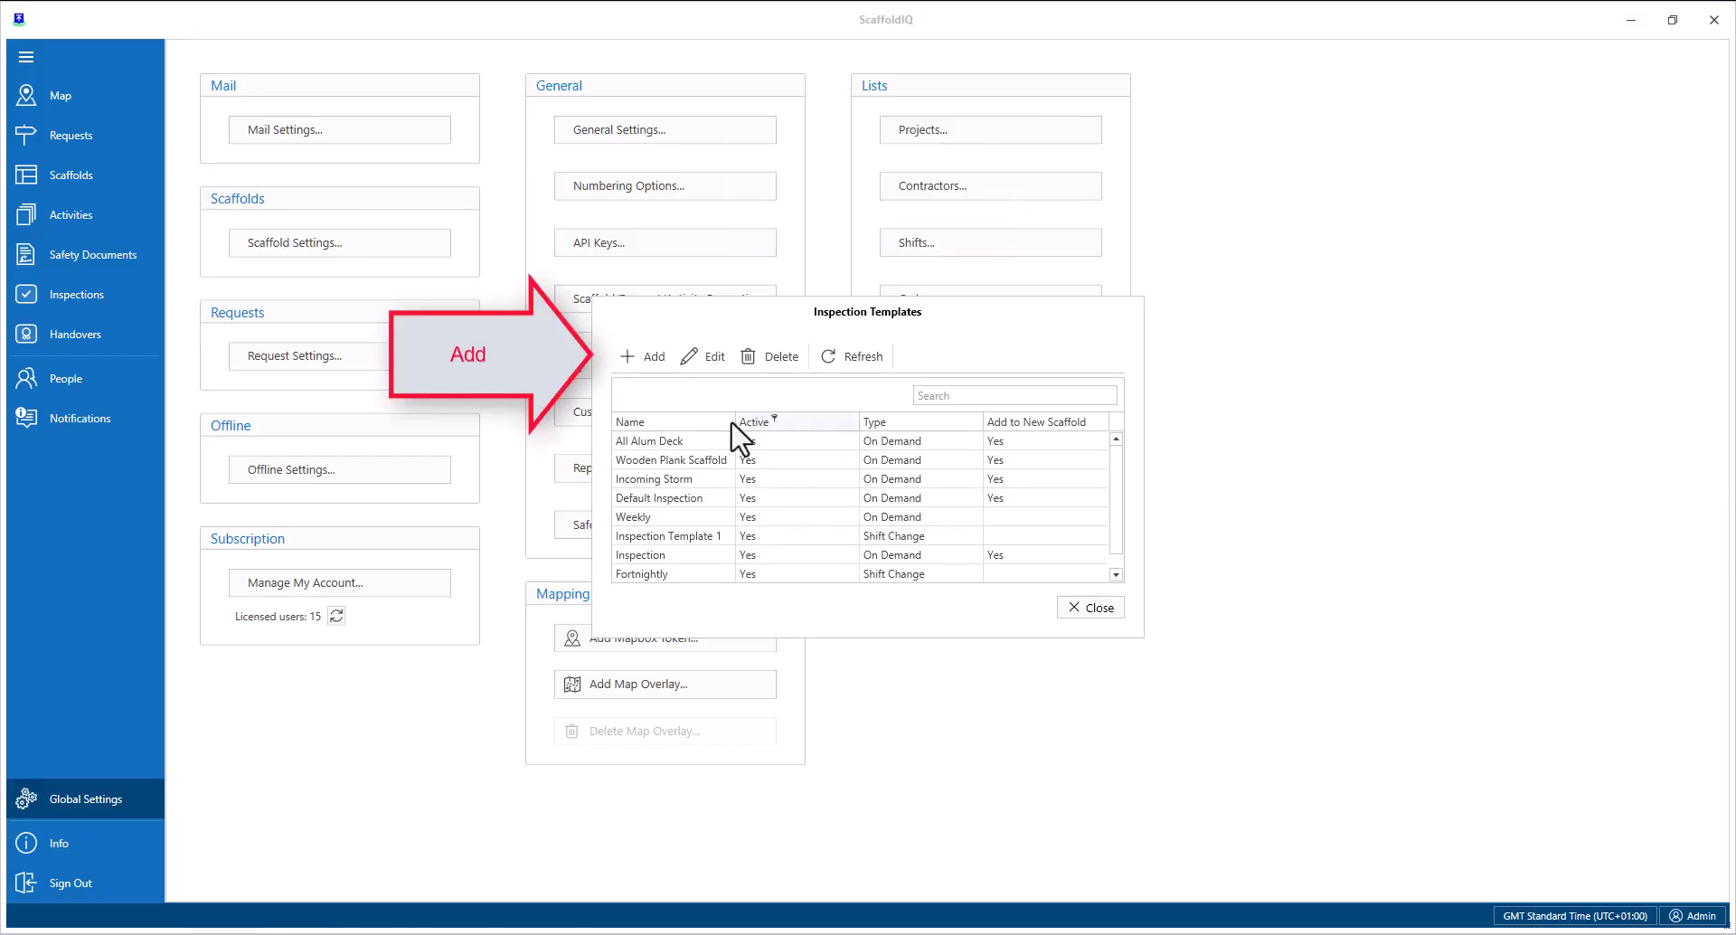
left_click(646, 360)
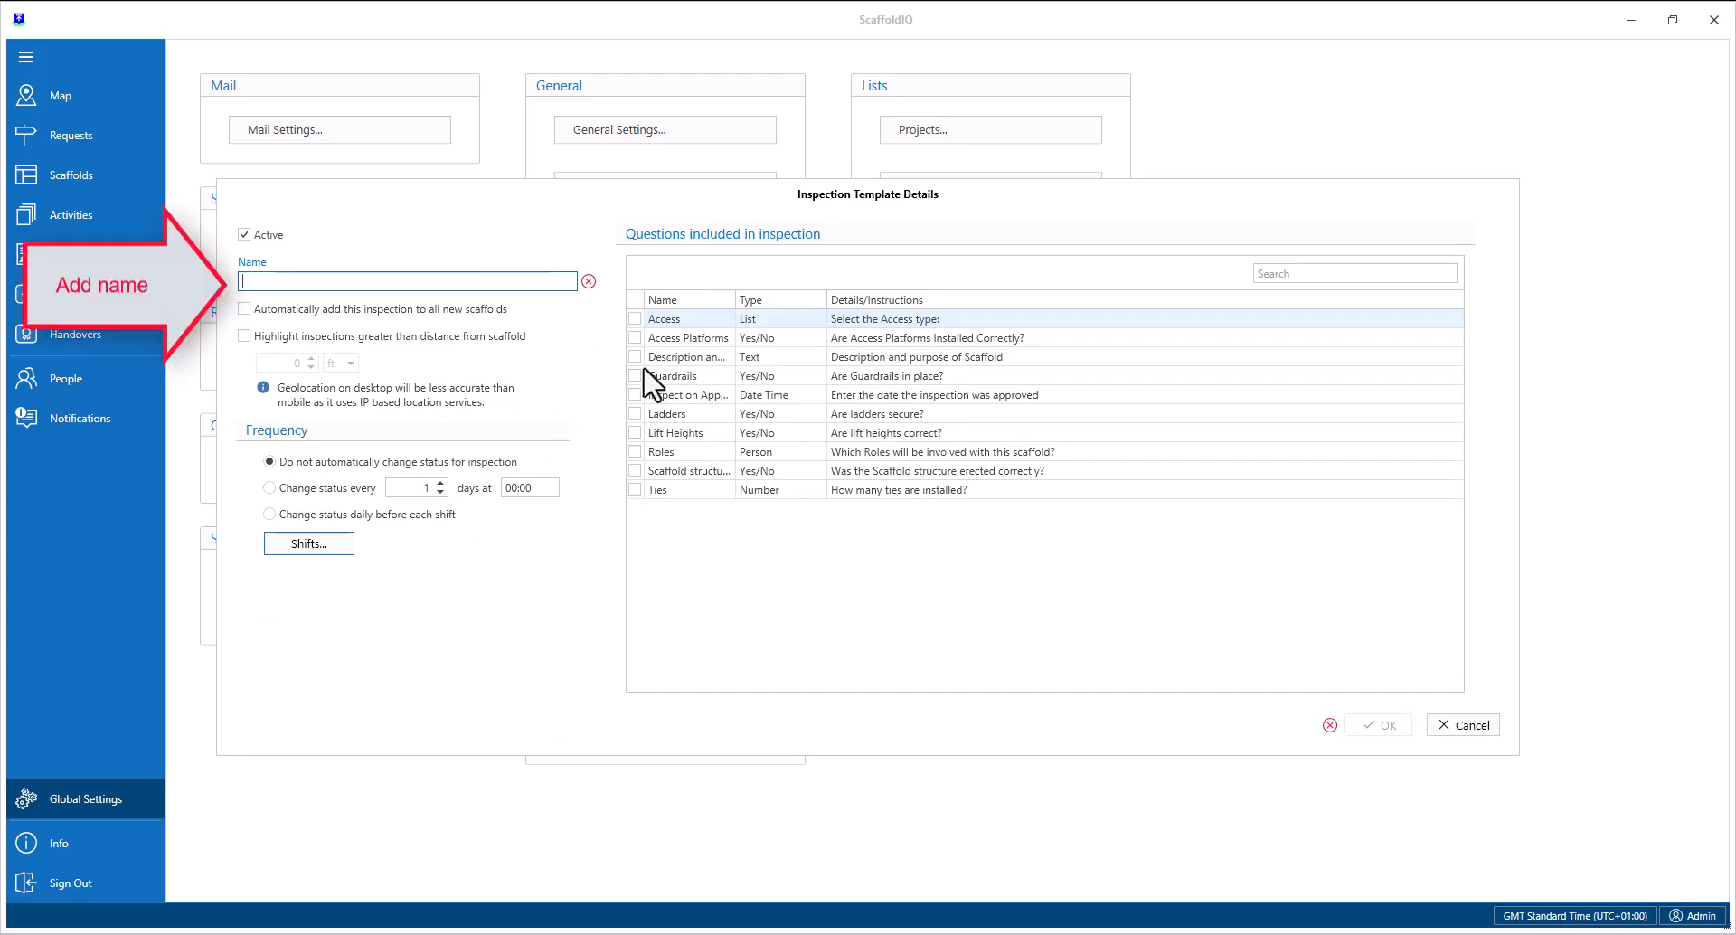
type("Shift Inspection Template")
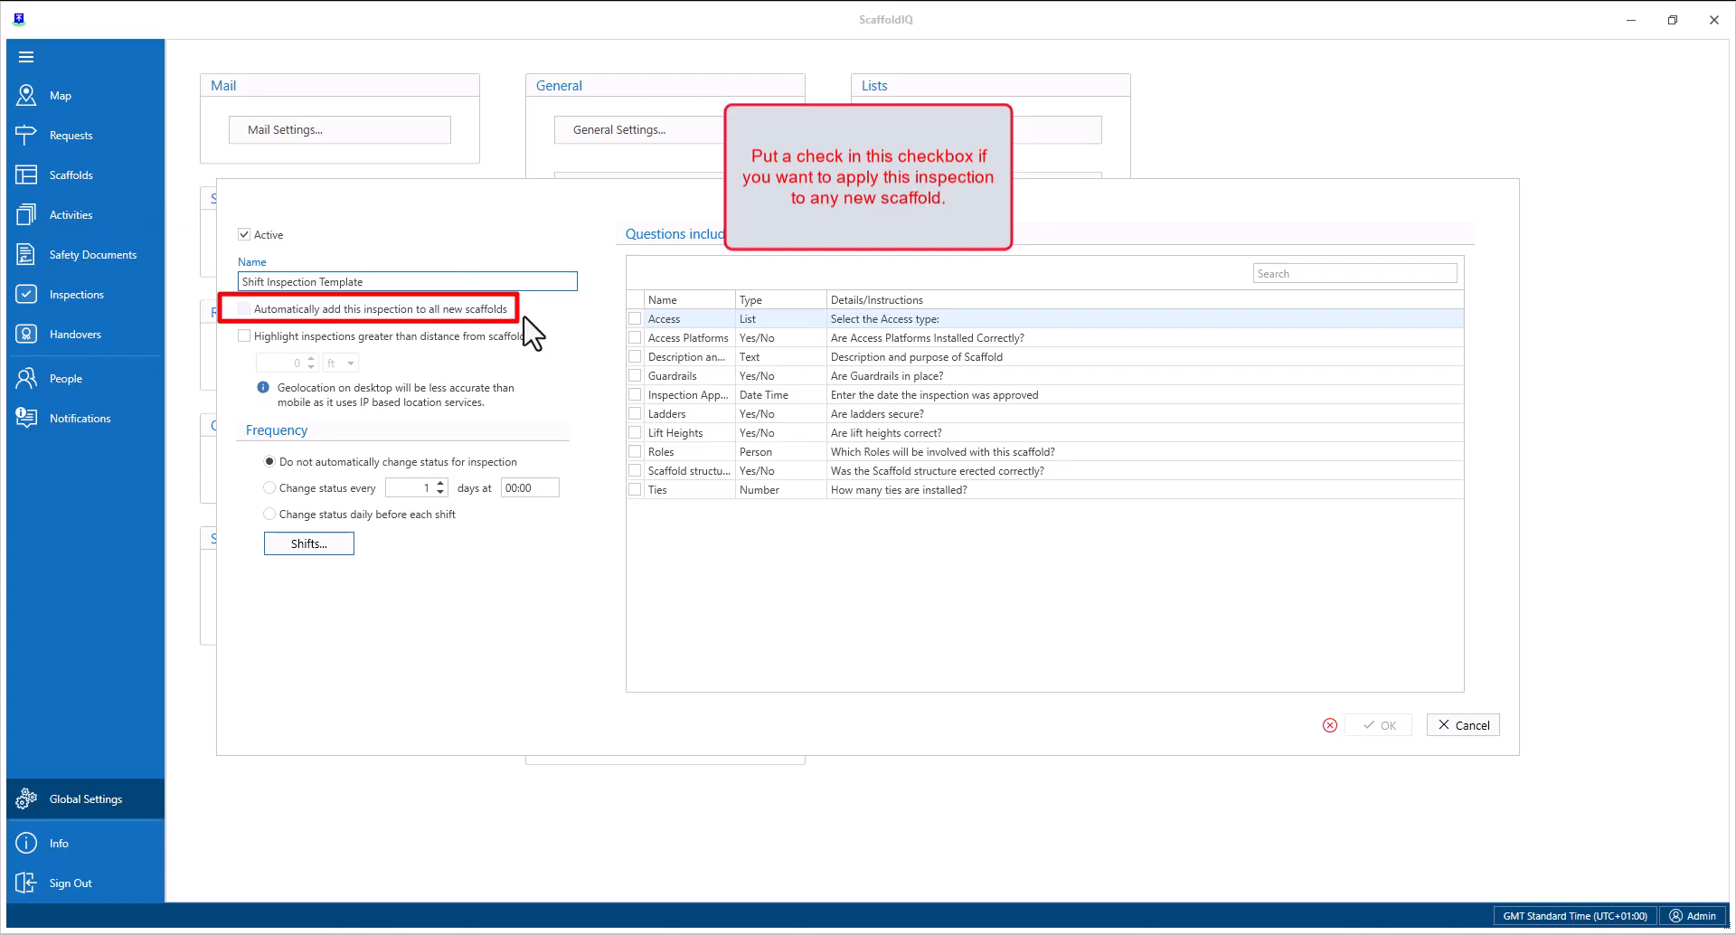
left_click(500, 310)
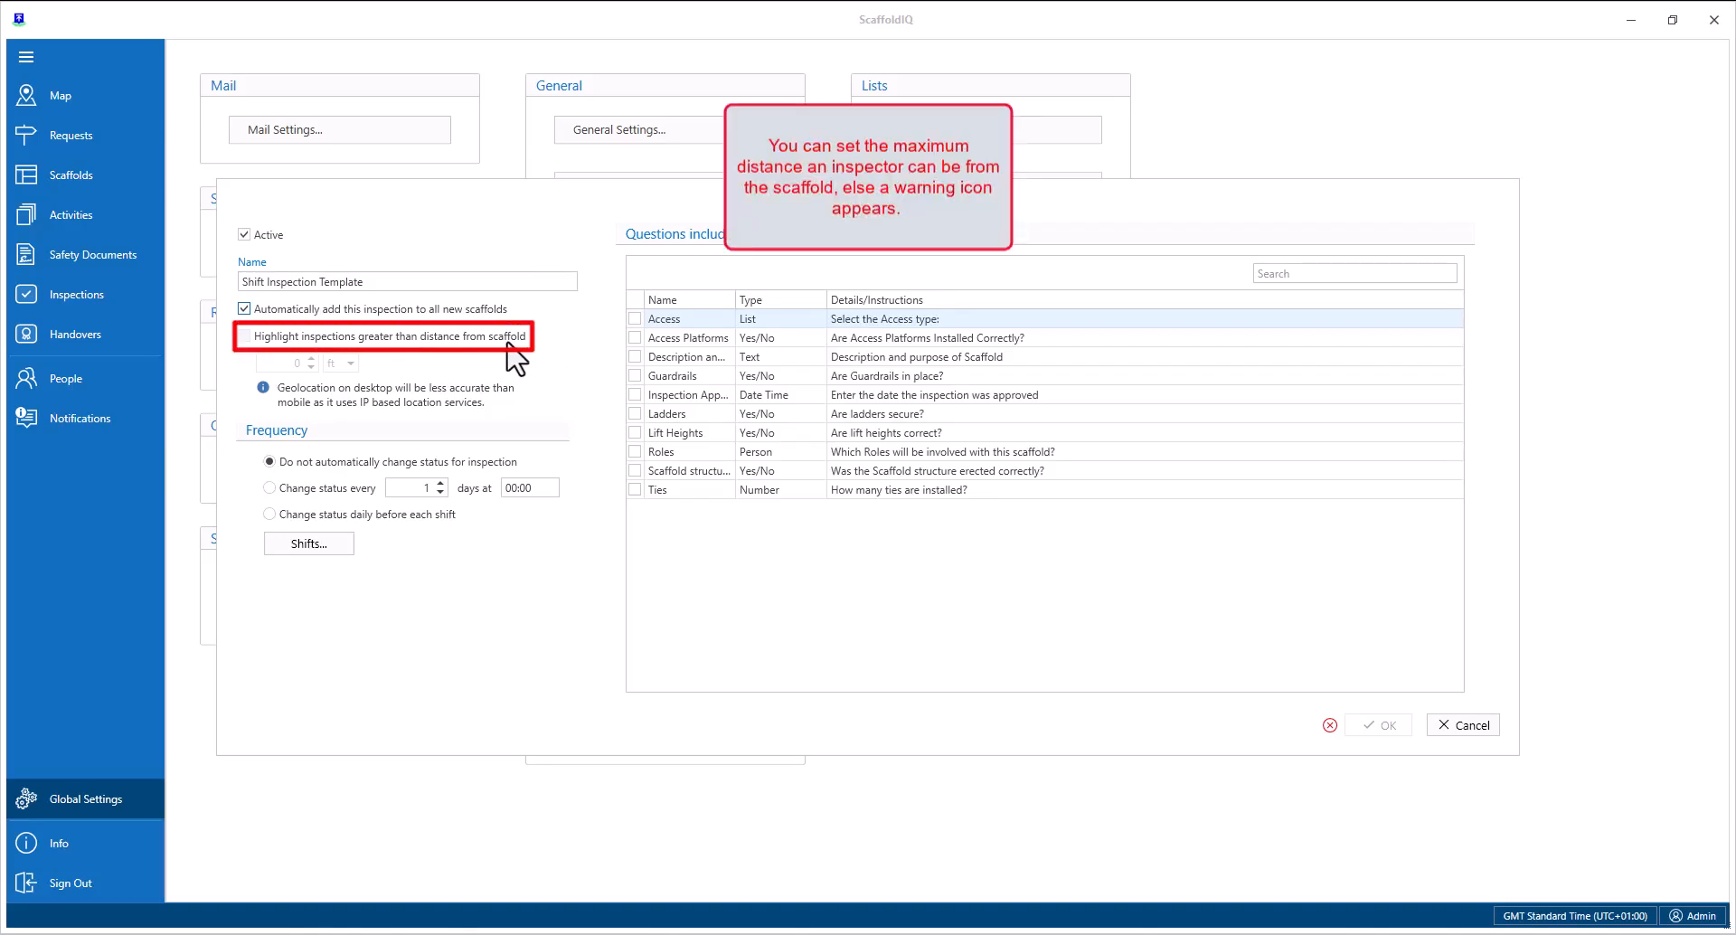
- Have the template highlight inspections made more than 50 ft from the scaffold
left_click(508, 342)
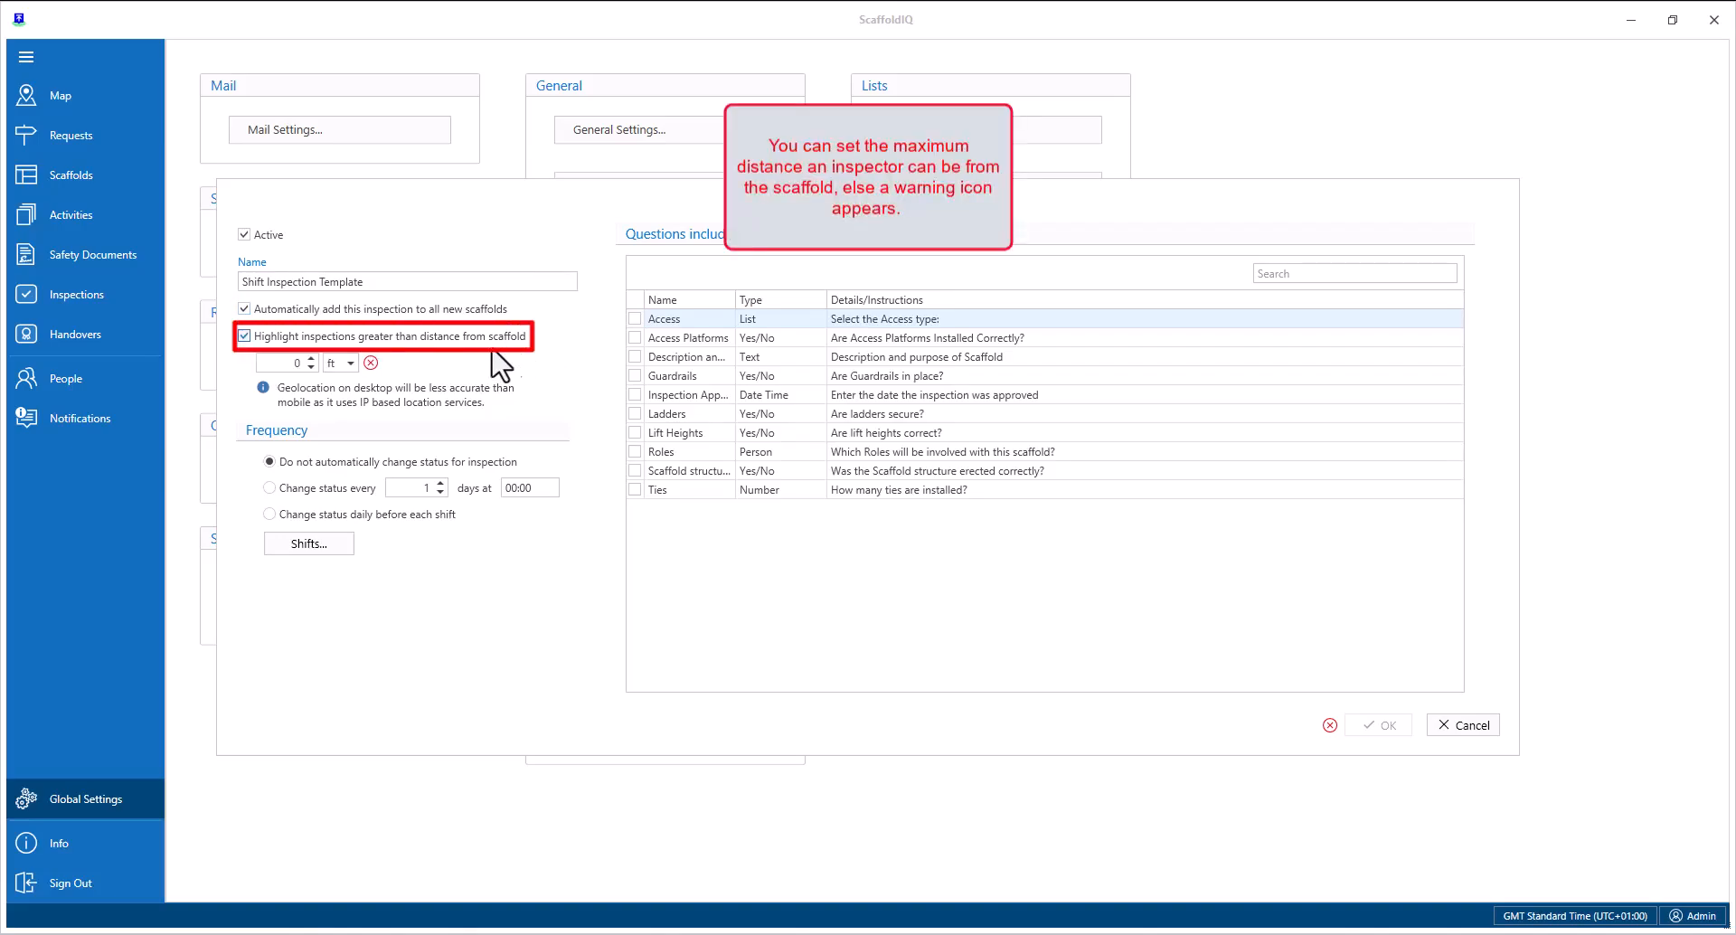
left_click(311, 359)
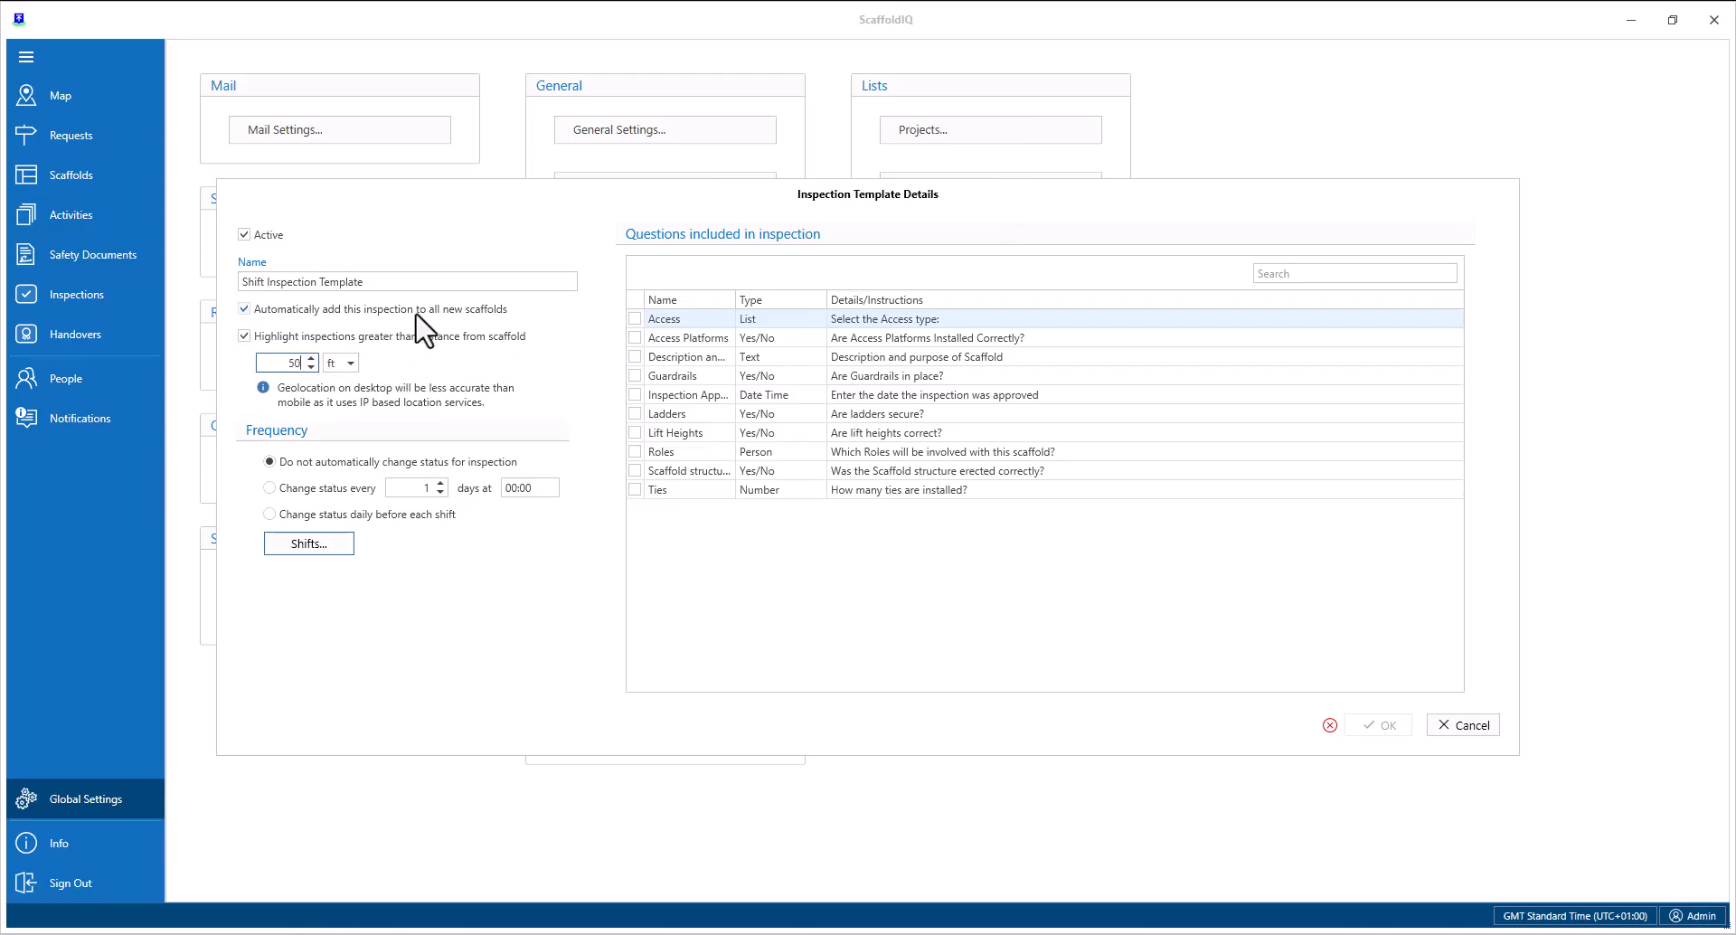
type("50")
left_click(351, 362)
left_click(343, 384)
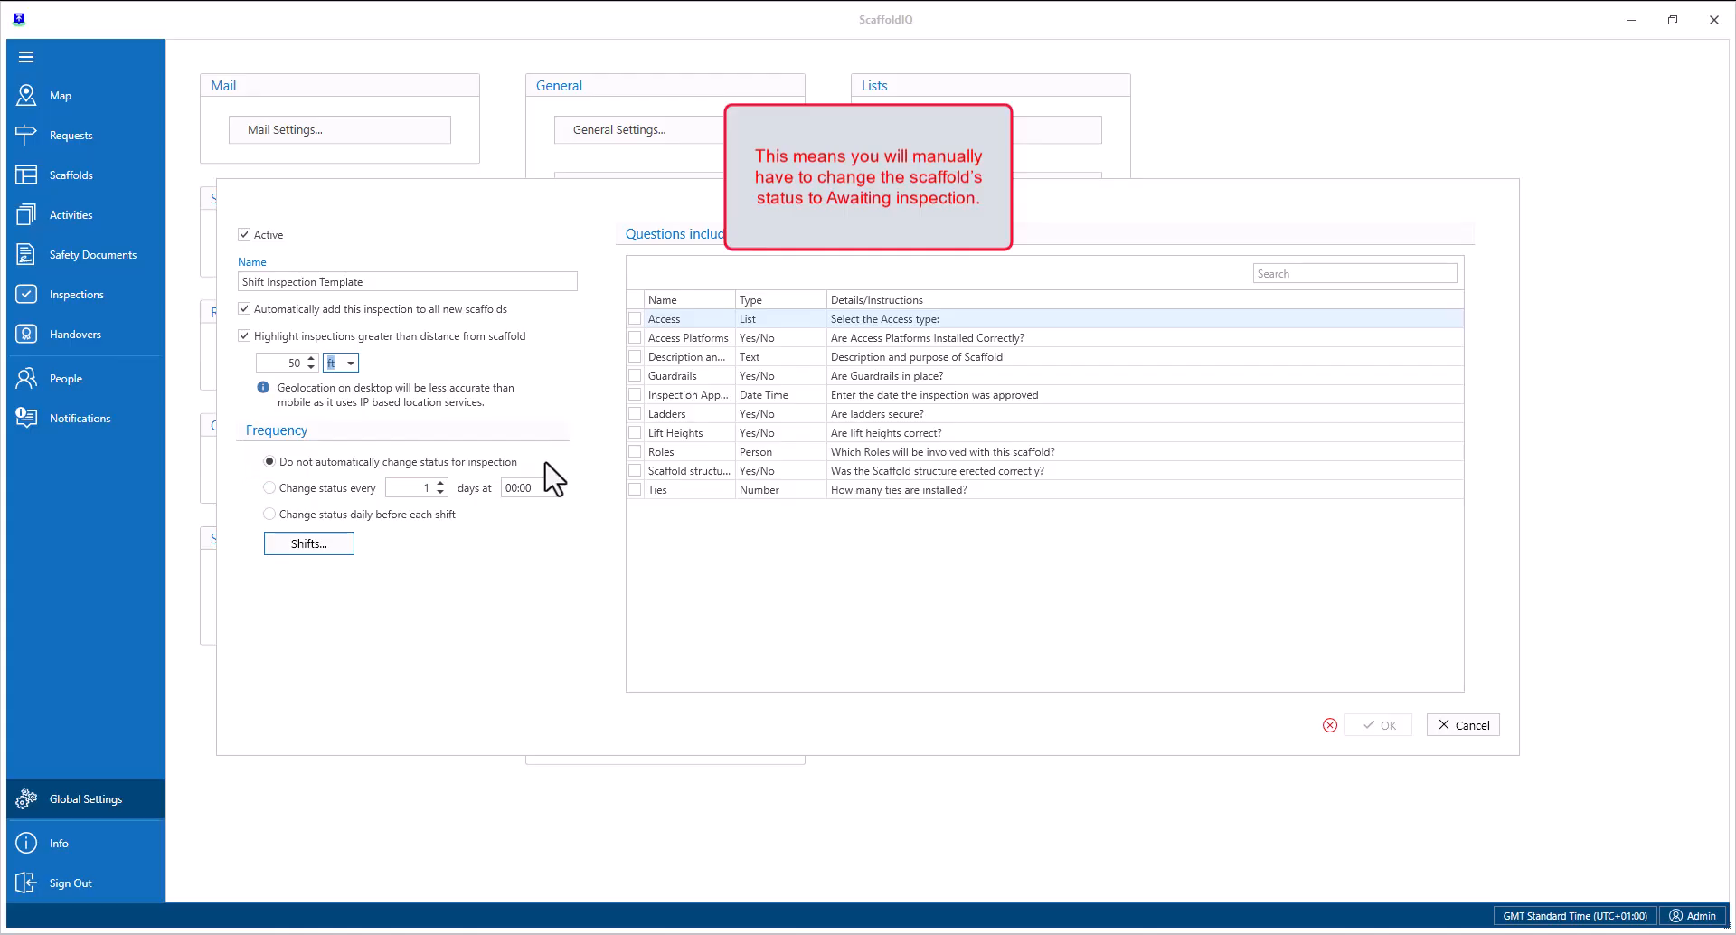
- Set the template's status change interval to 3 days at 09:00
left_click(477, 504)
left_click(441, 484)
left_click(441, 483)
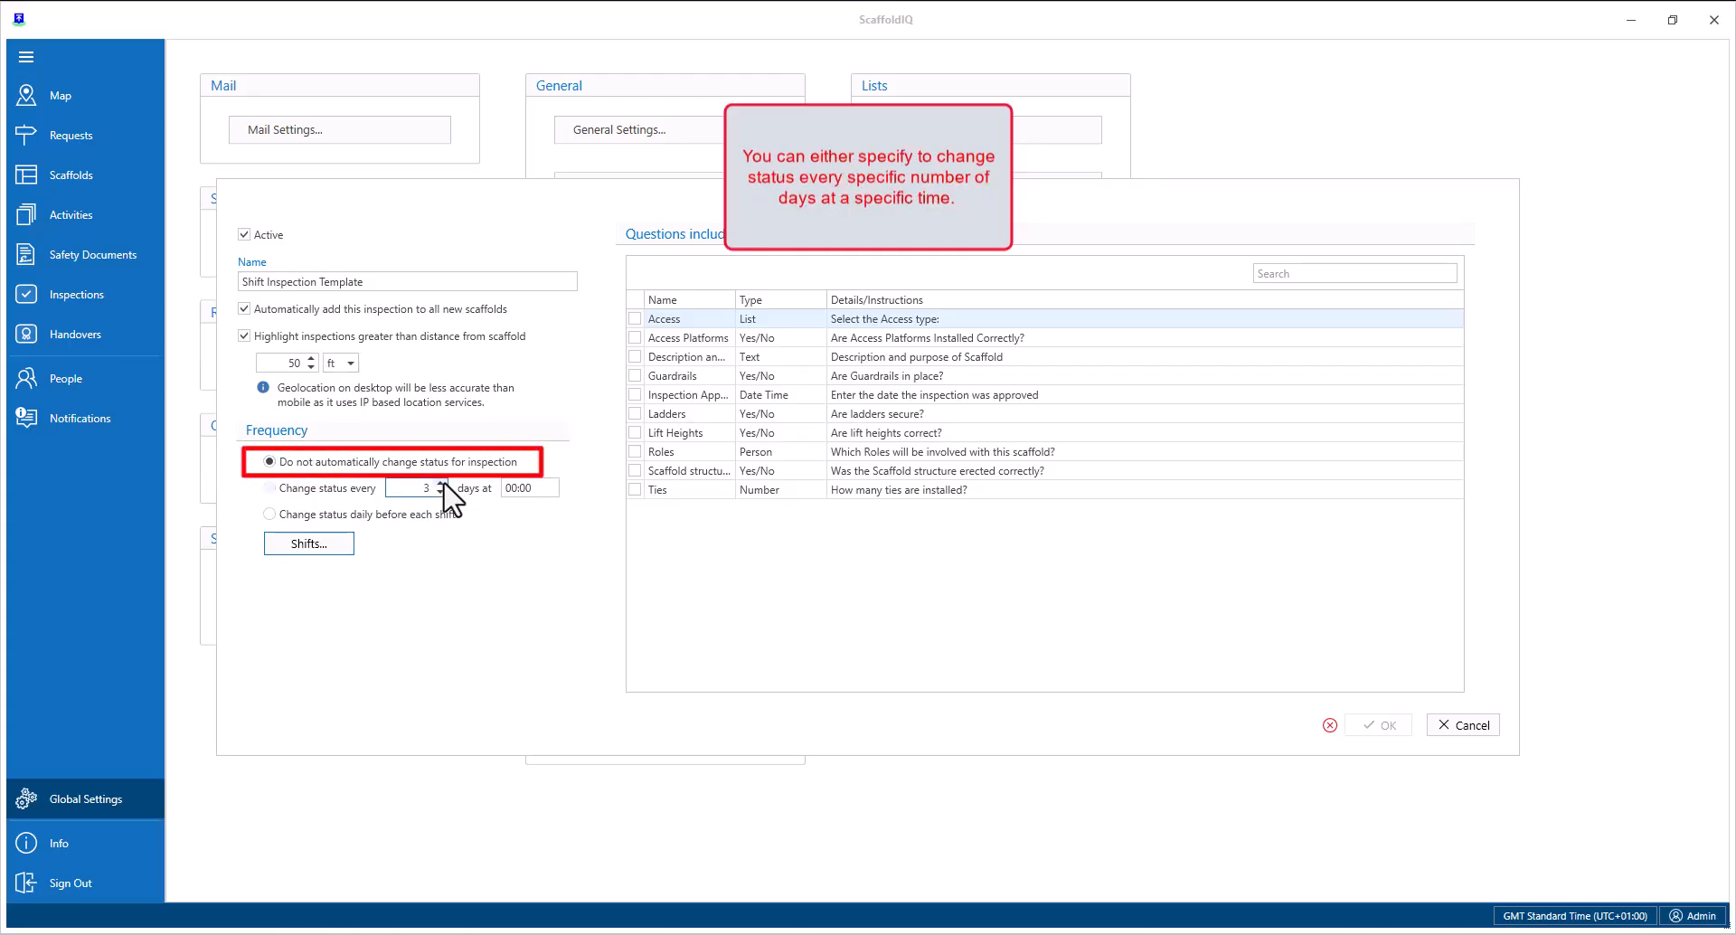
left_click(510, 489)
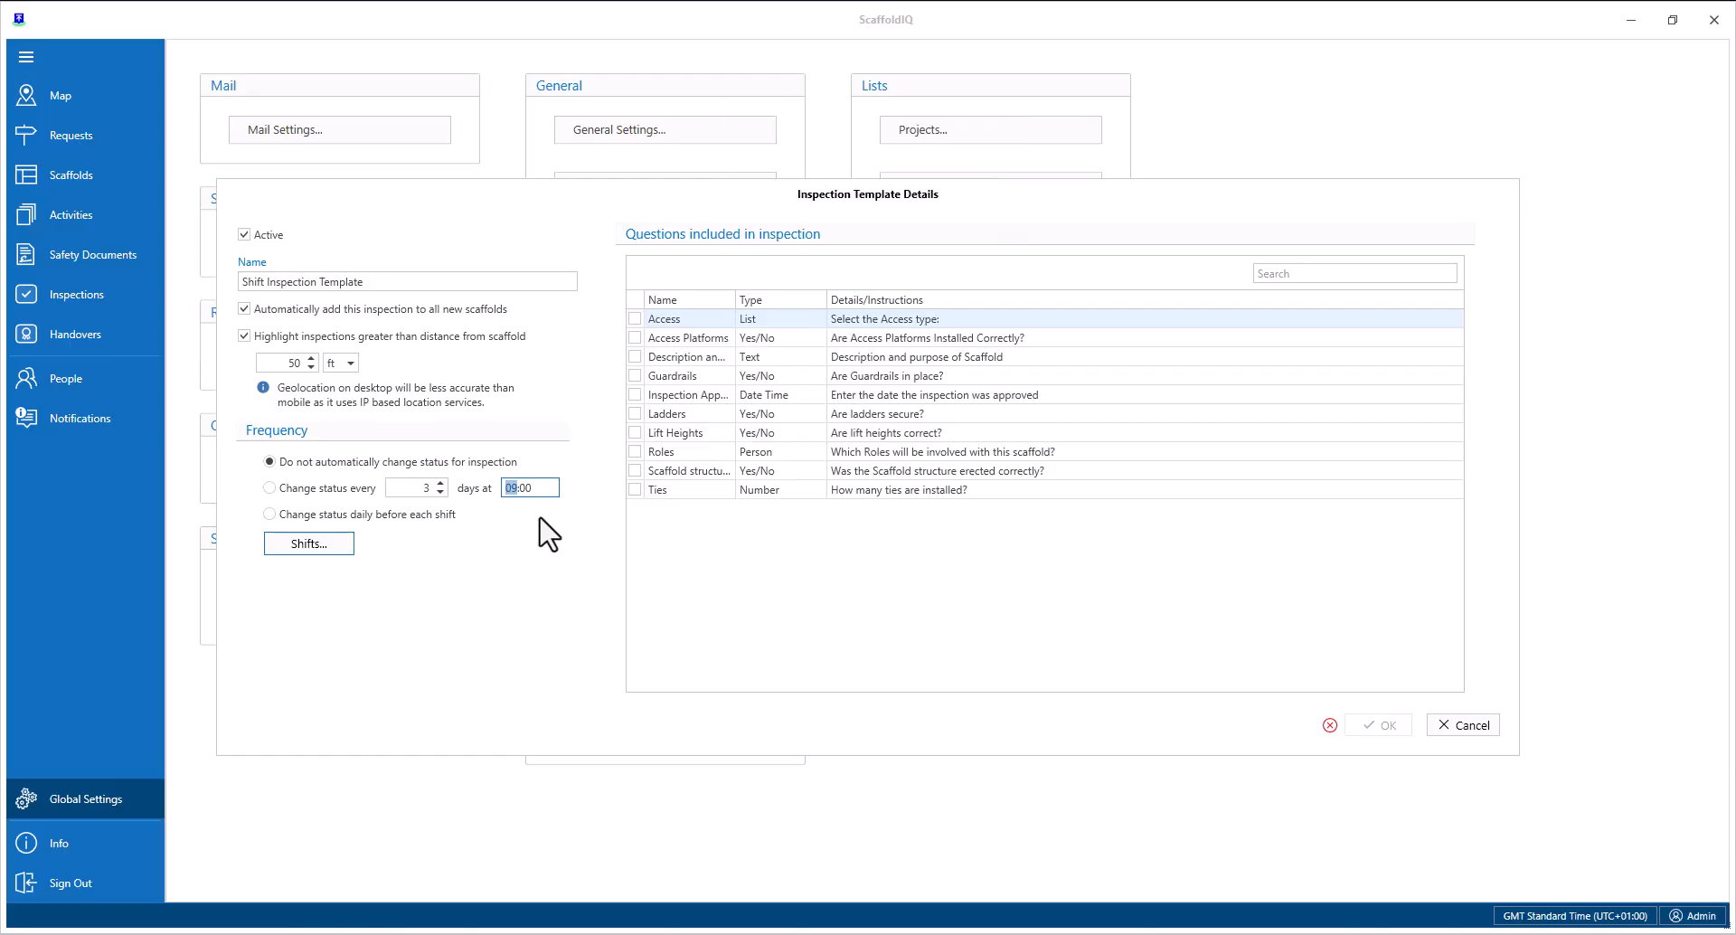
- Set the template's frequency to change status daily before each shift, and review the defined shifts
left_click(454, 515)
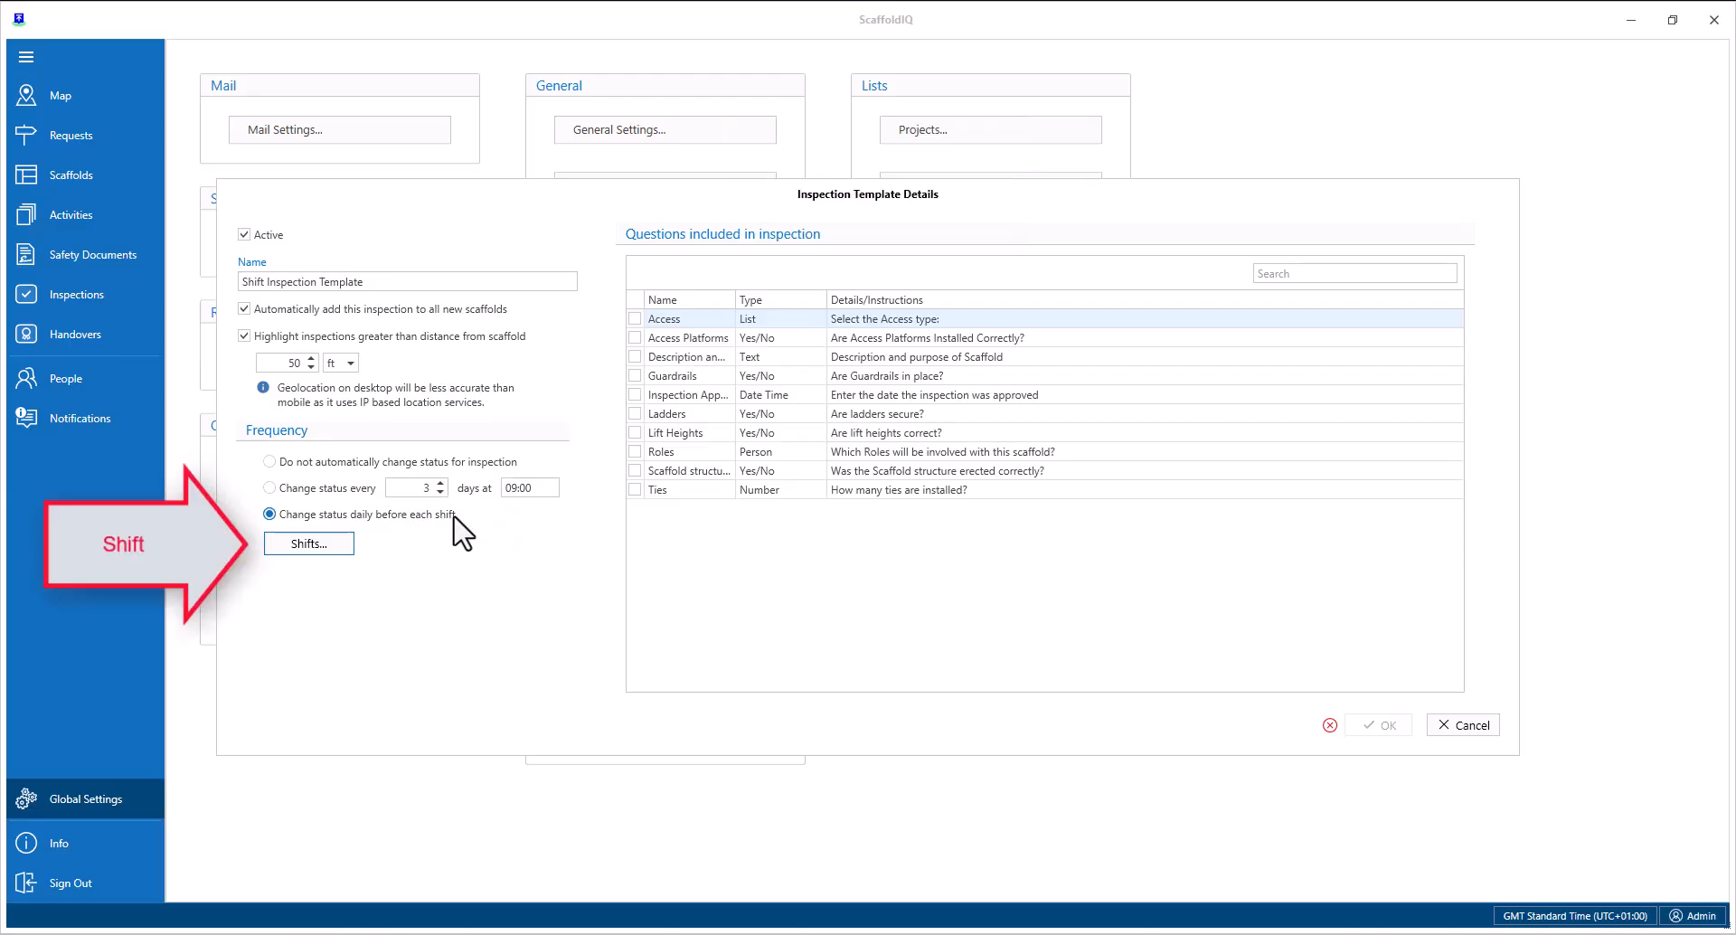
left_click(322, 545)
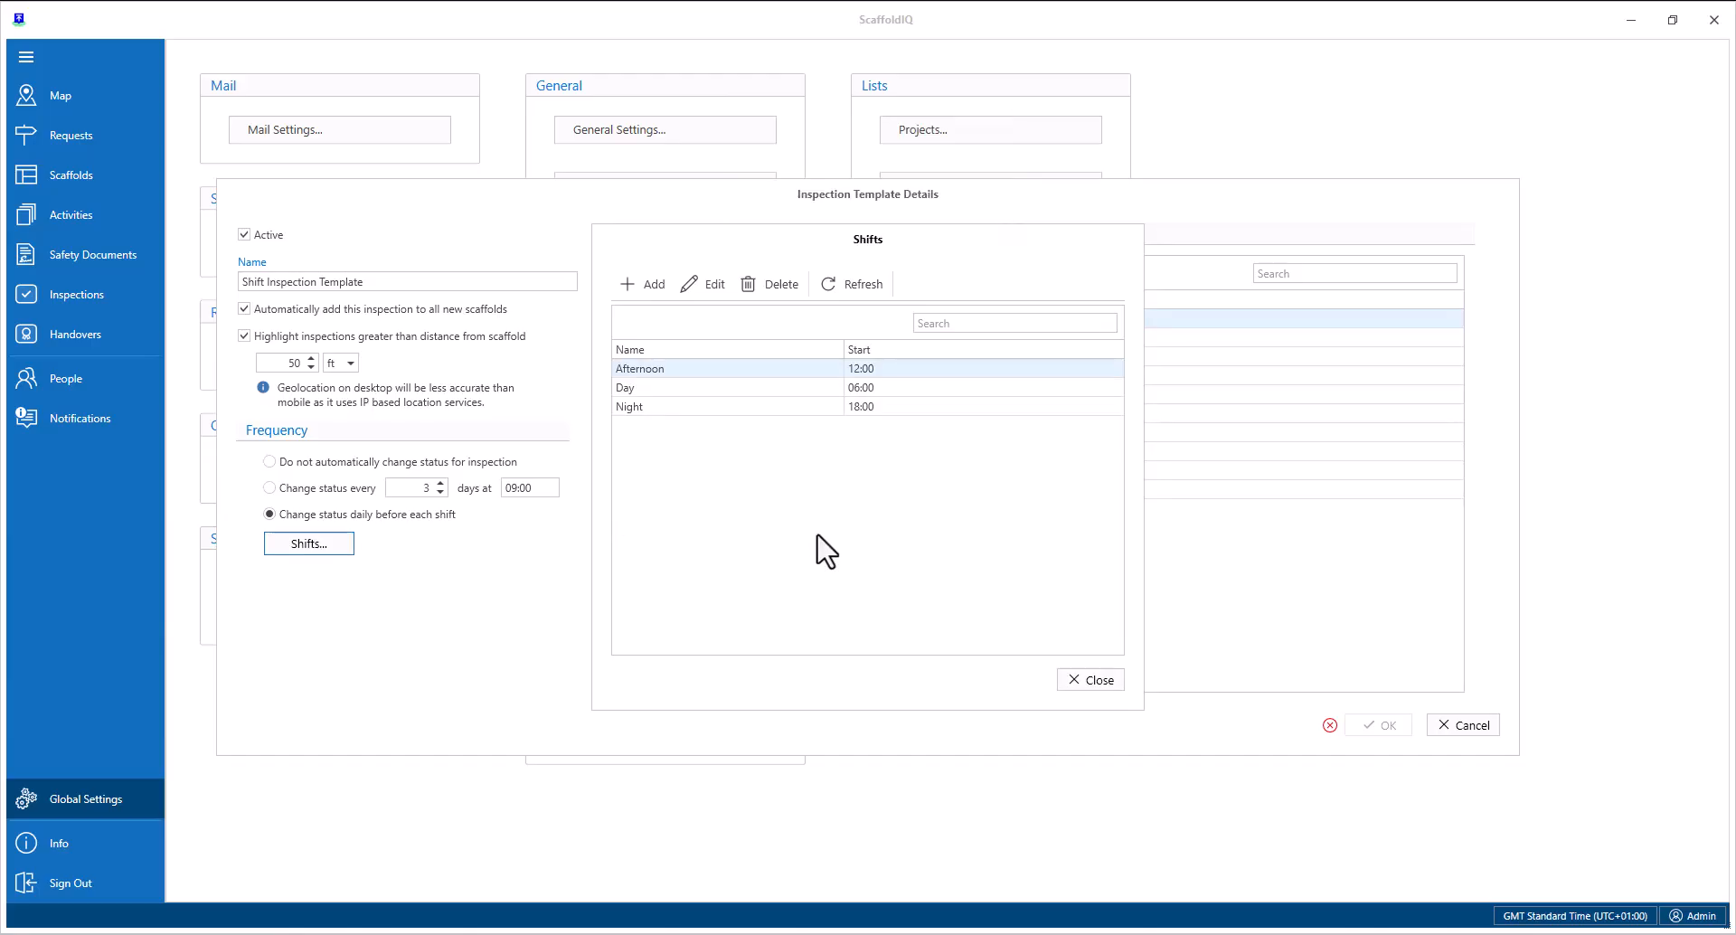
left_click(1089, 679)
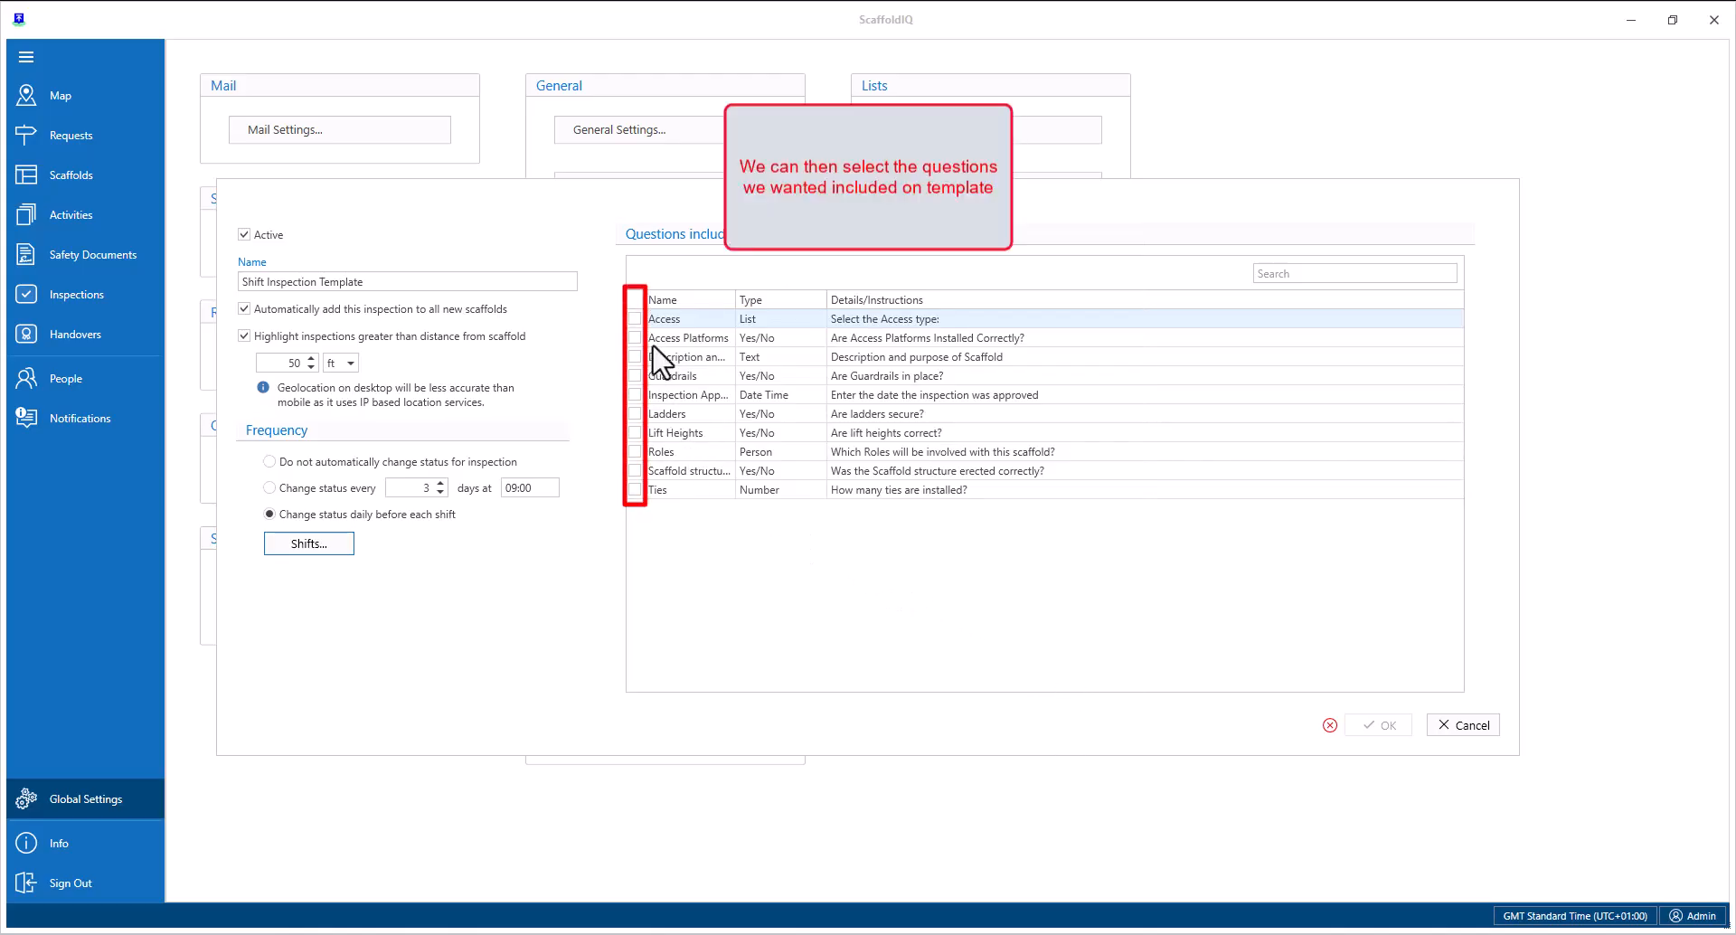
- Include the Access, Guardrails, Lift Heights and Ties questions in the template, then save it and close the template list
left_click(635, 318)
left_click(635, 376)
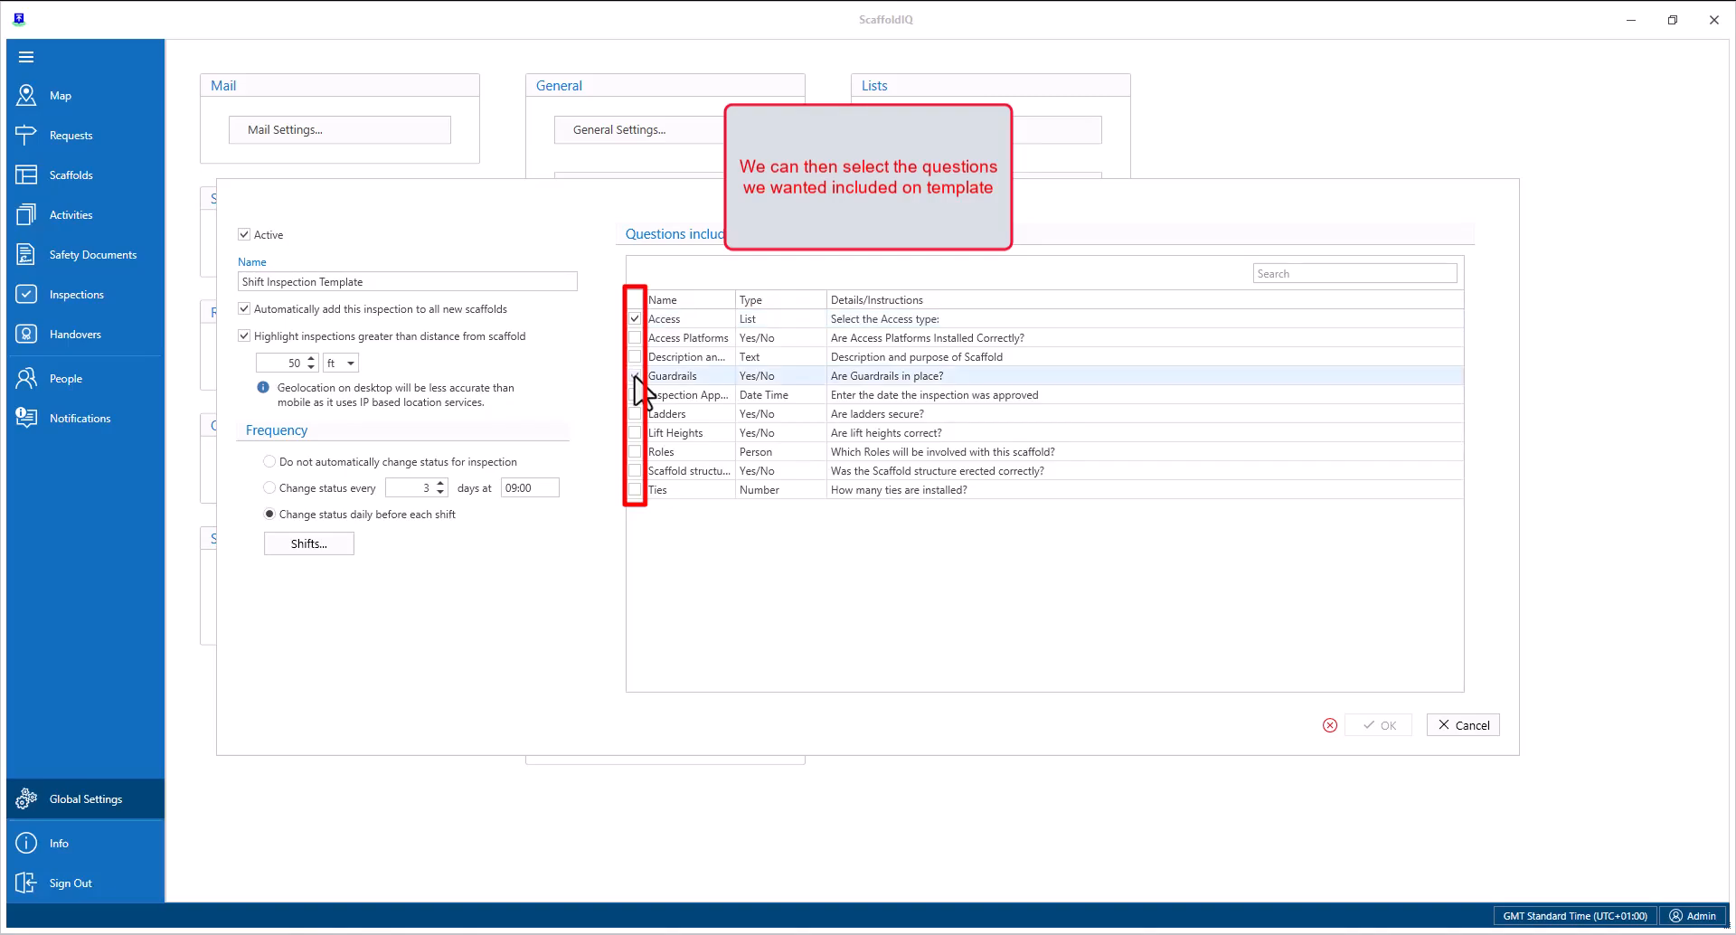
left_click(635, 433)
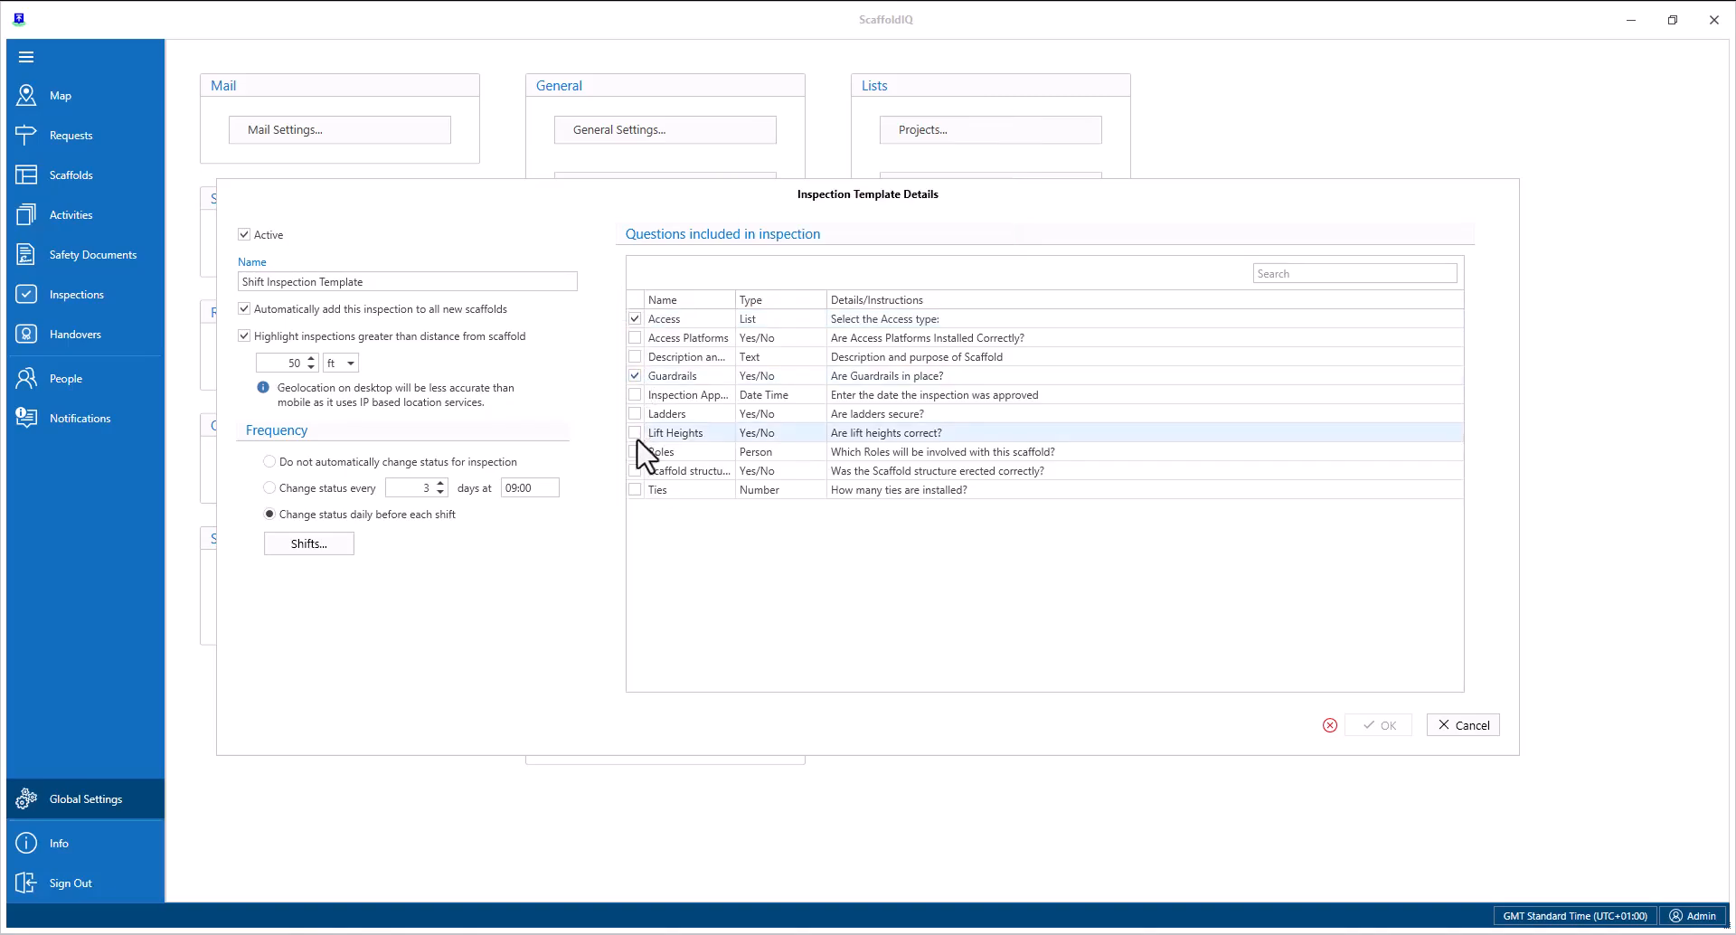
left_click(634, 489)
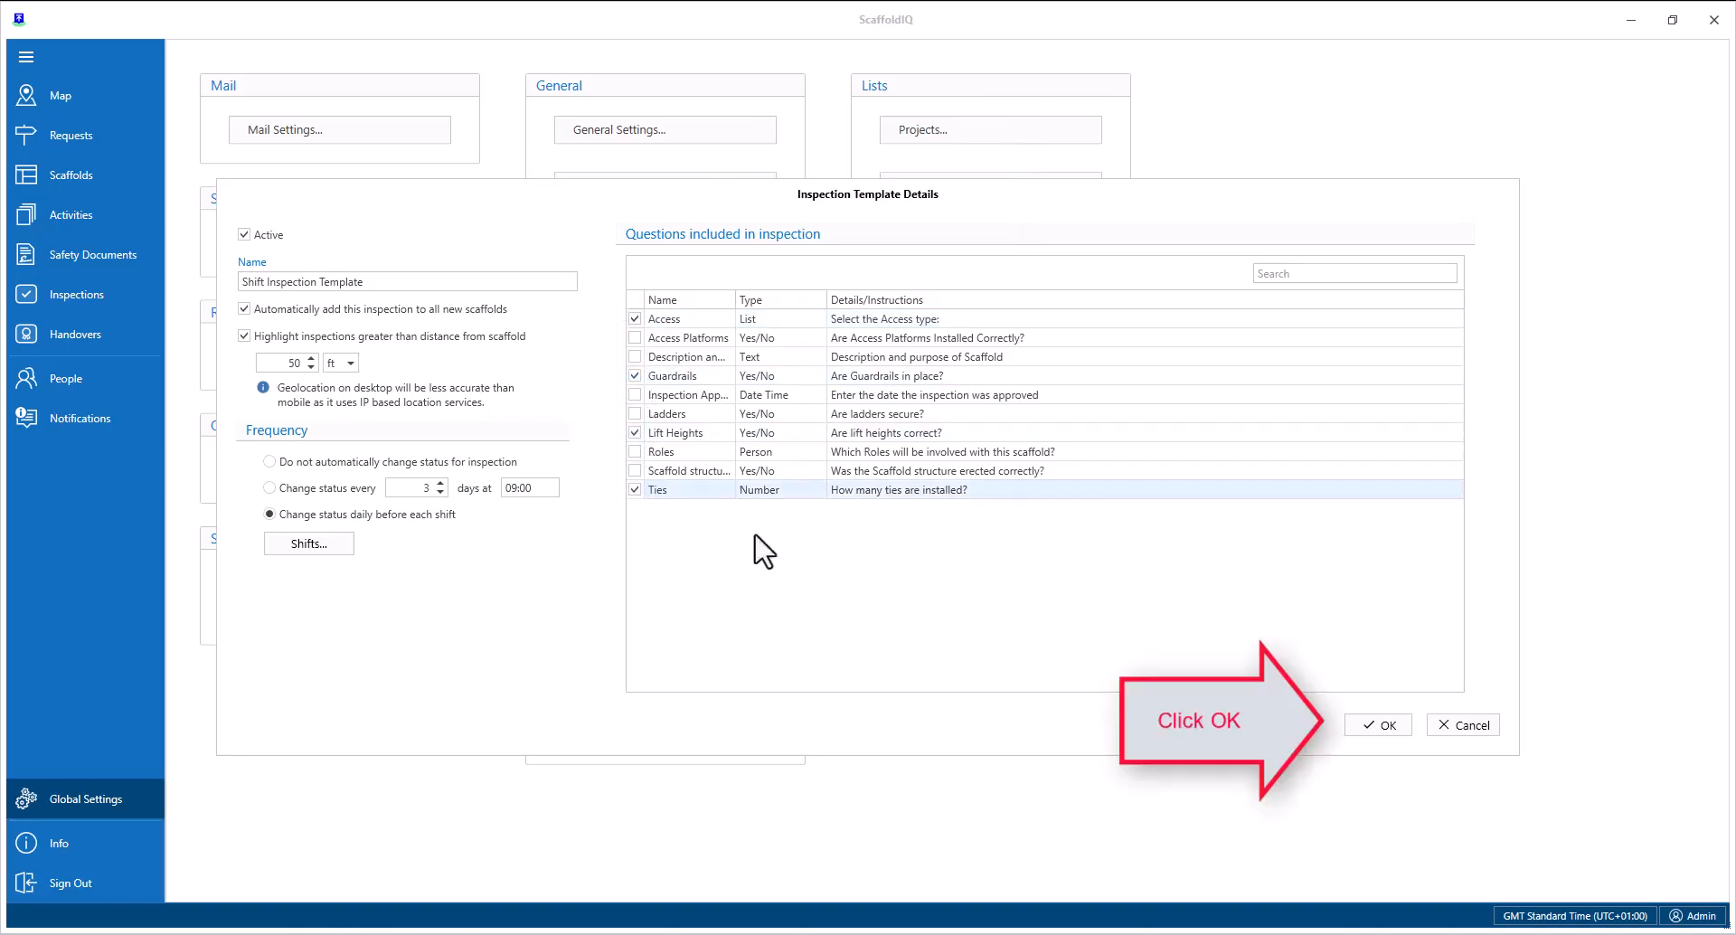
left_click(1378, 724)
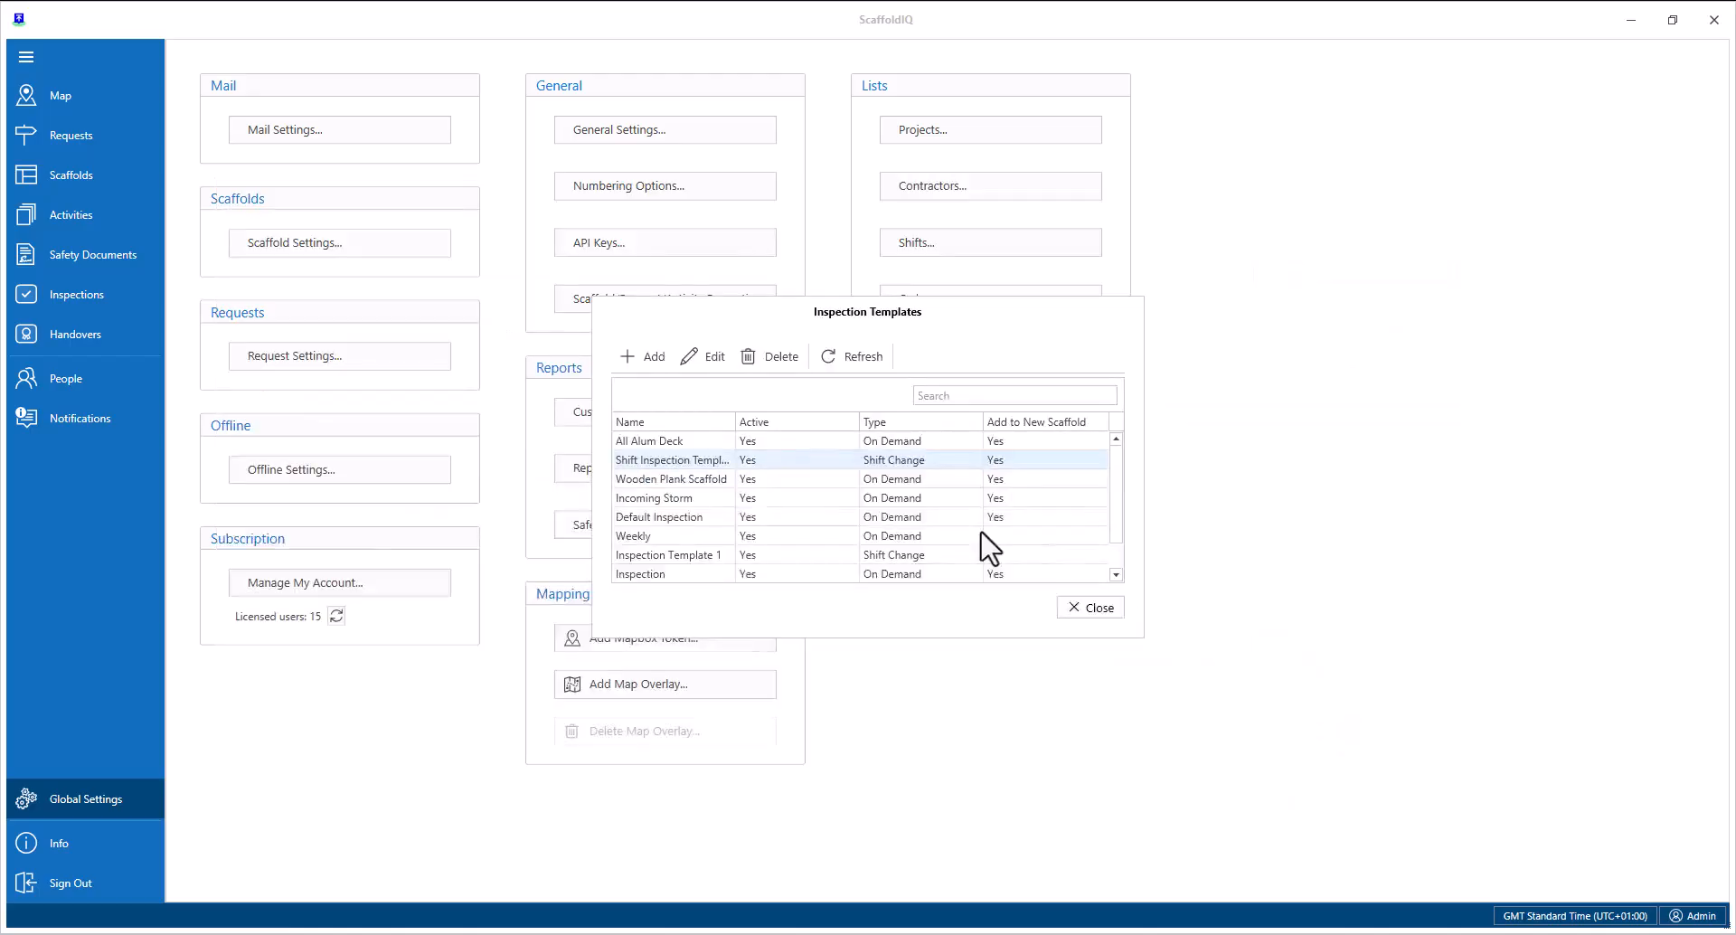
left_click(1081, 608)
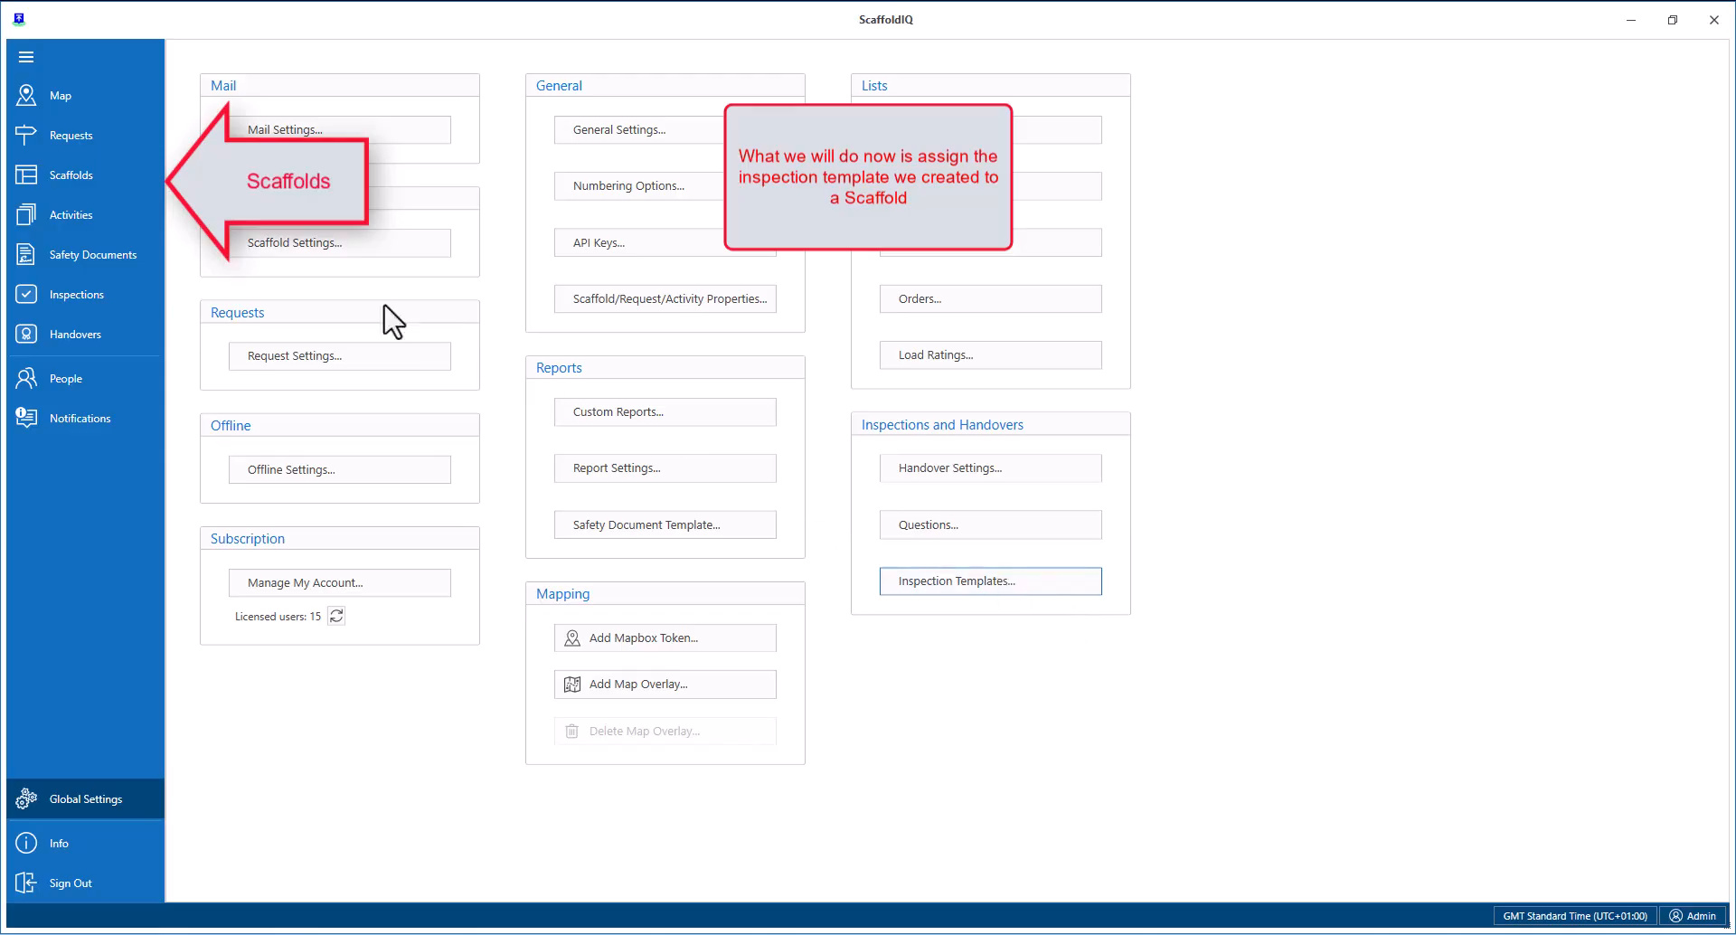
- Assign the Shift Inspection Template to scaffold S-0000001, apply the change and close the scaffold's details
left_click(70, 175)
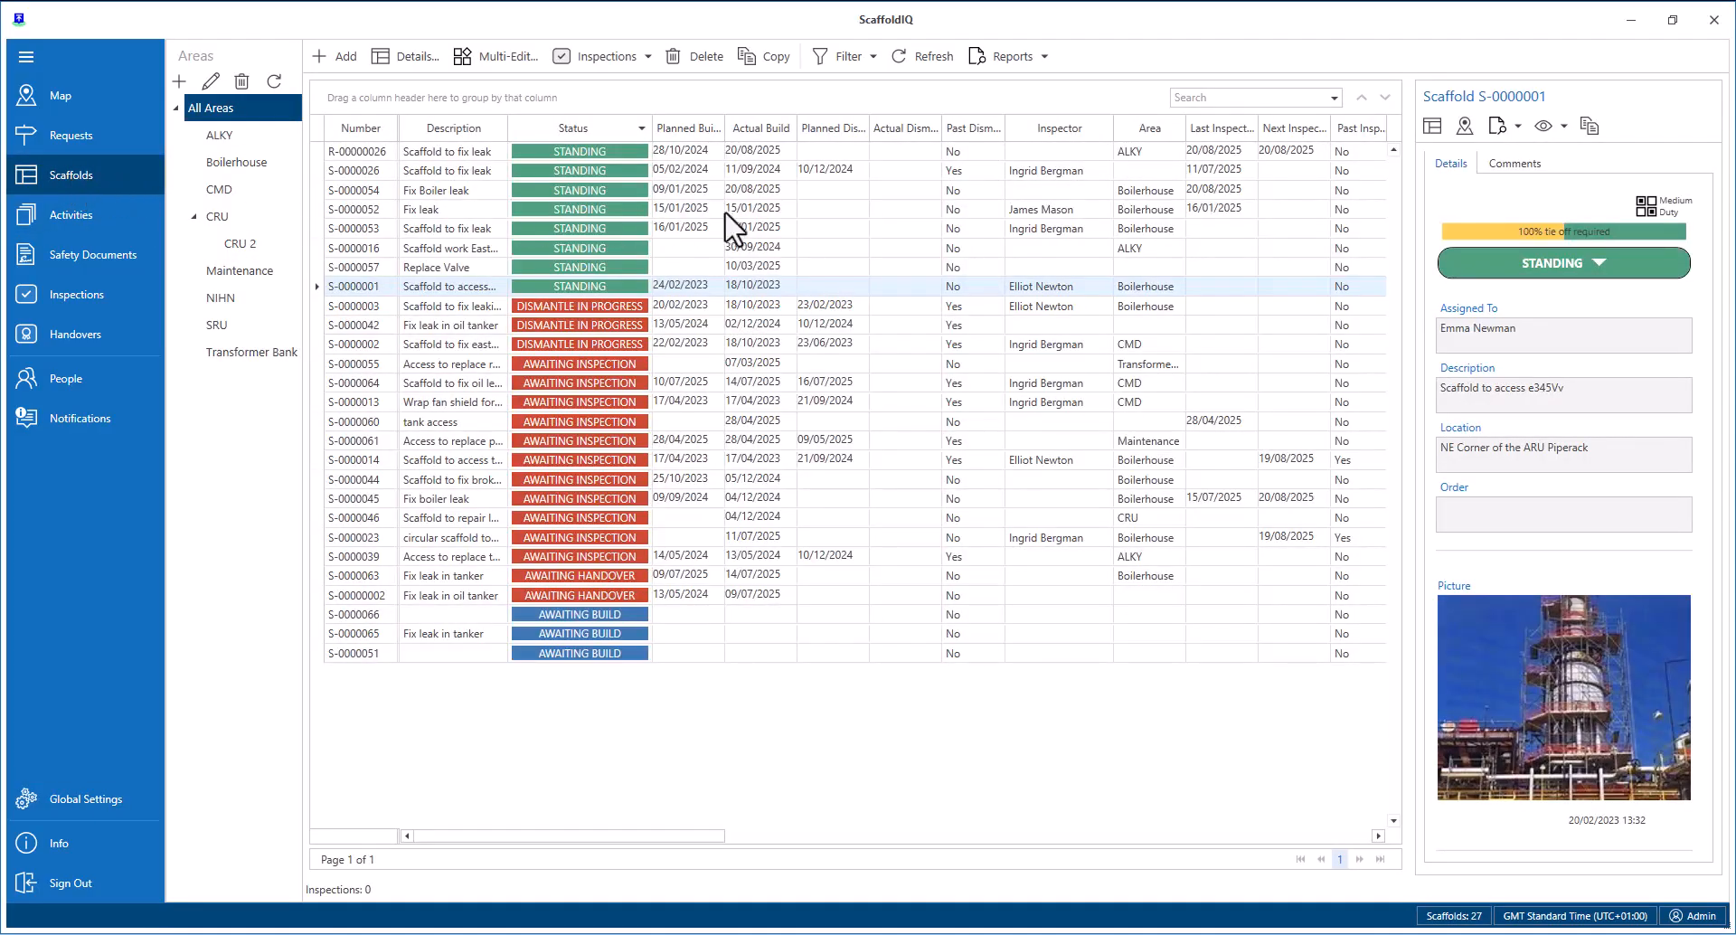
left_click(1432, 129)
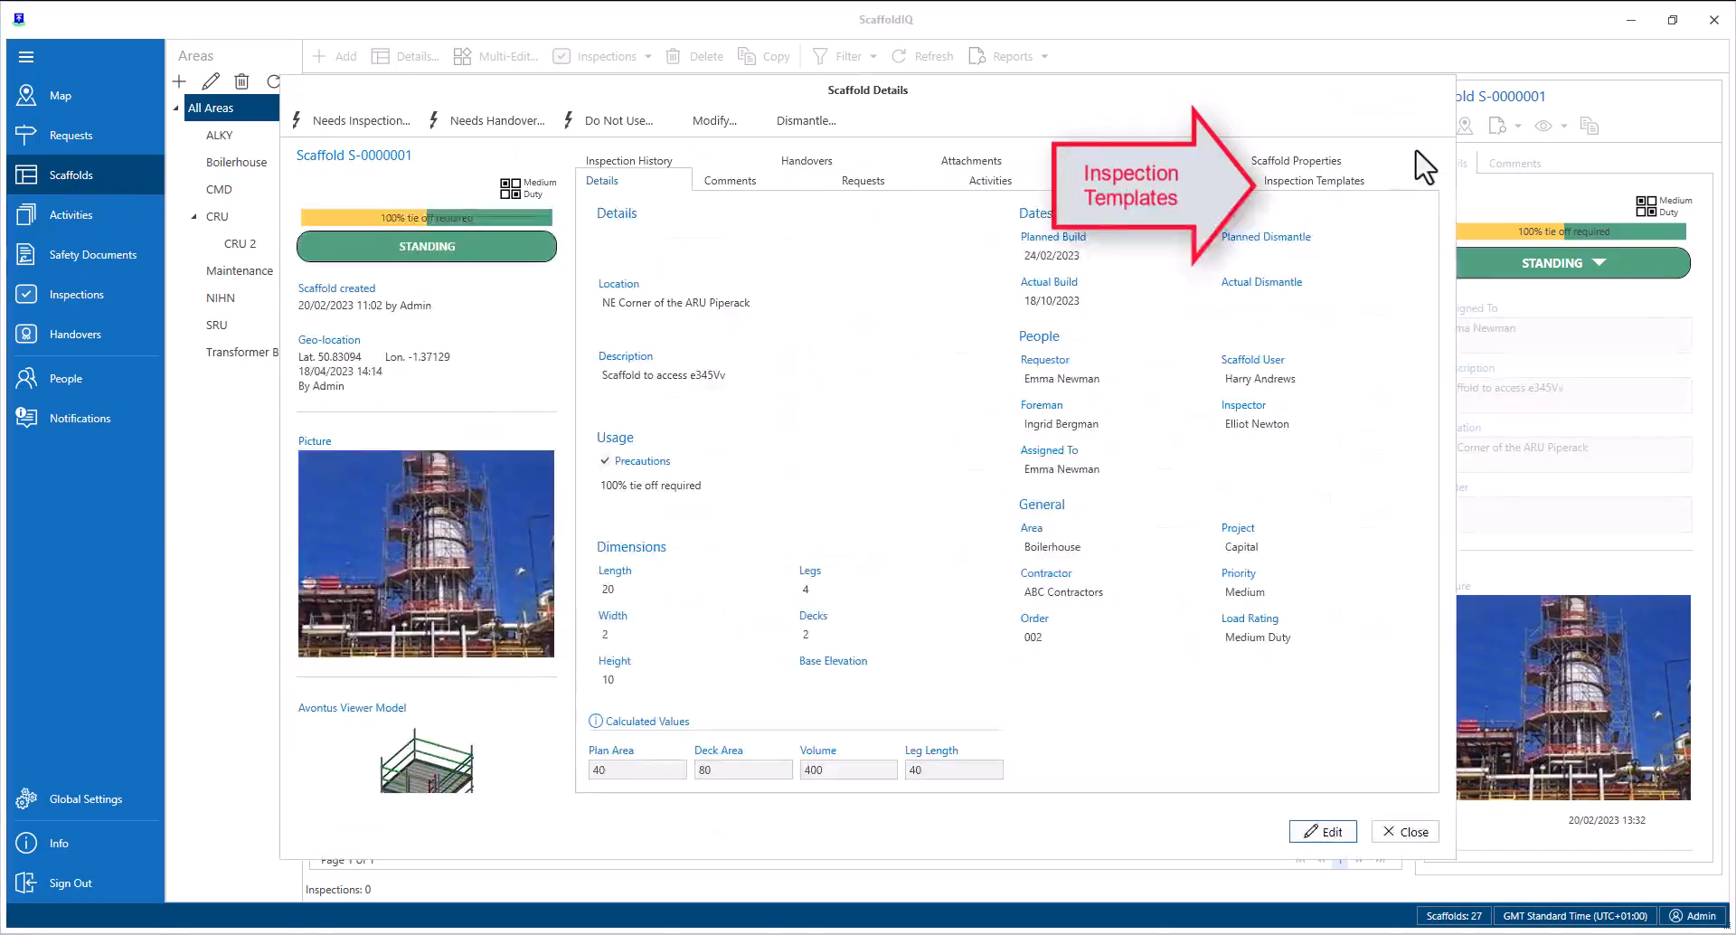
left_click(1347, 181)
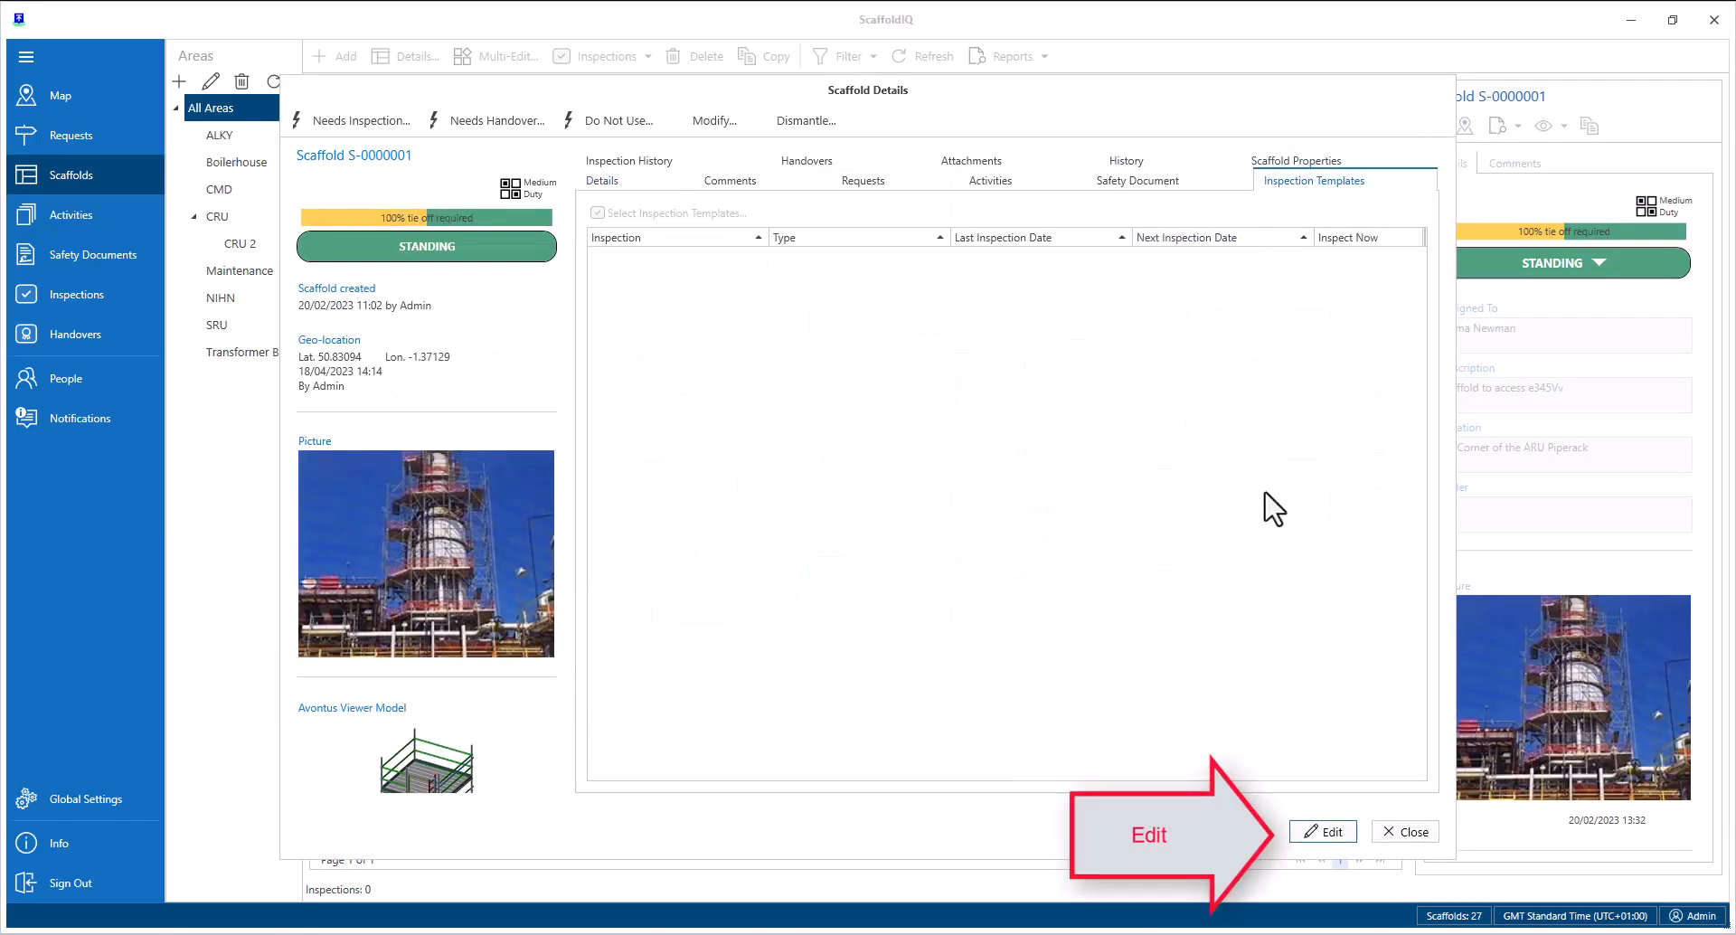
left_click(1322, 830)
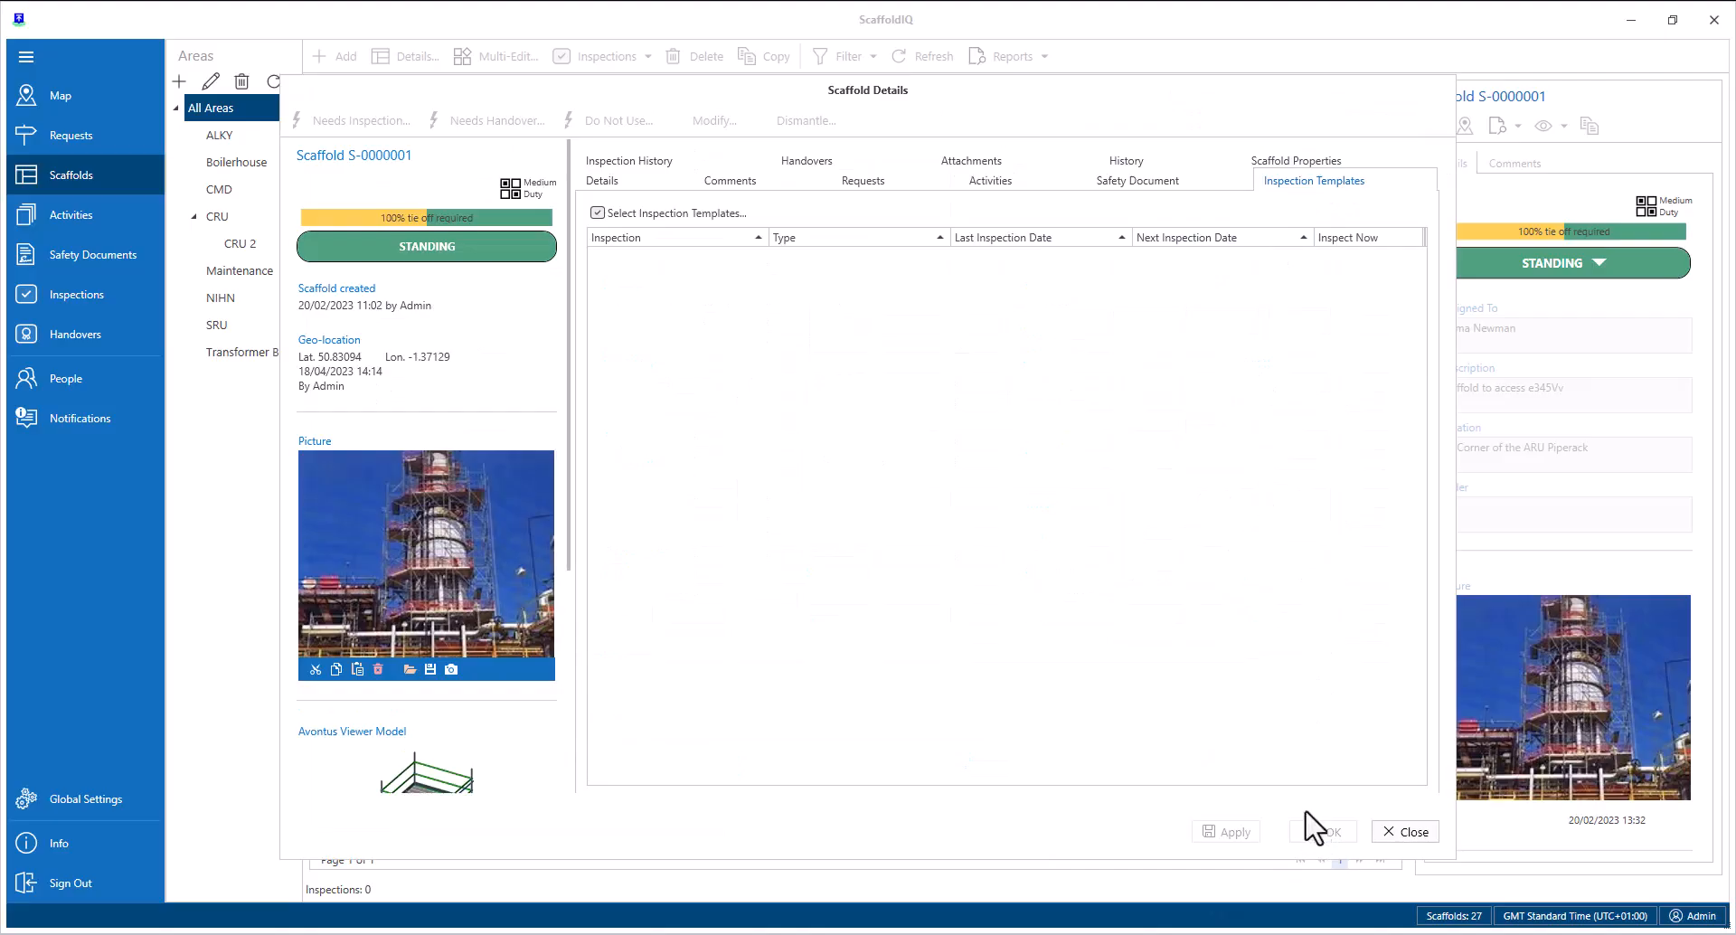
left_click(670, 215)
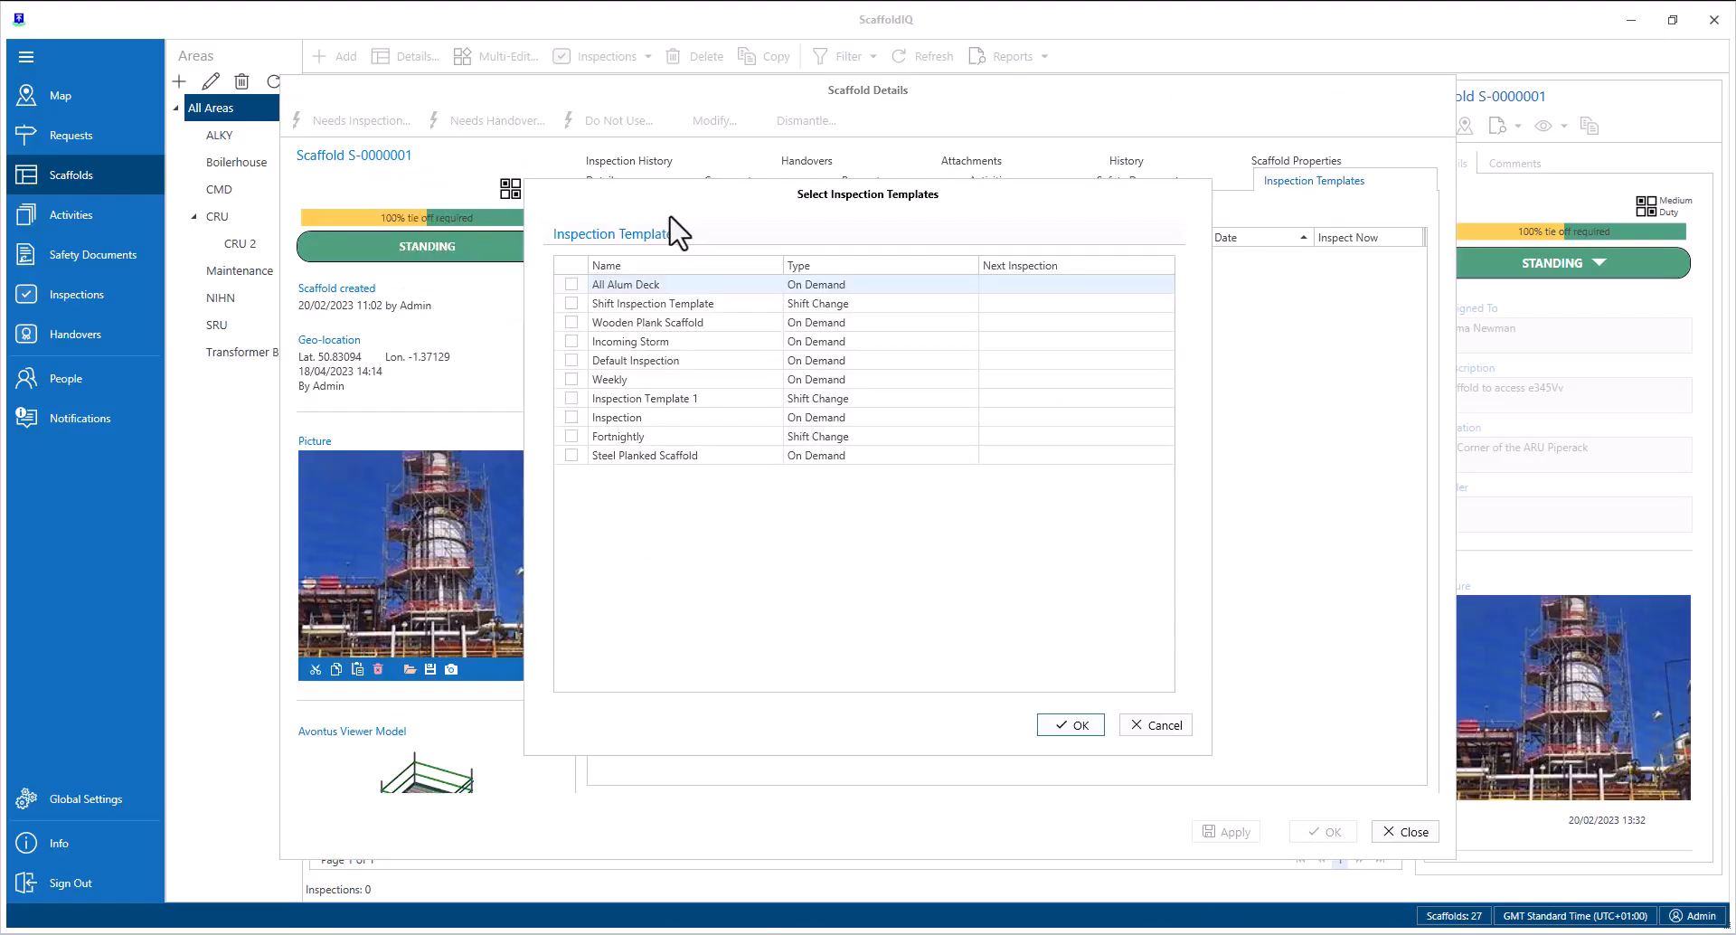
left_click(572, 307)
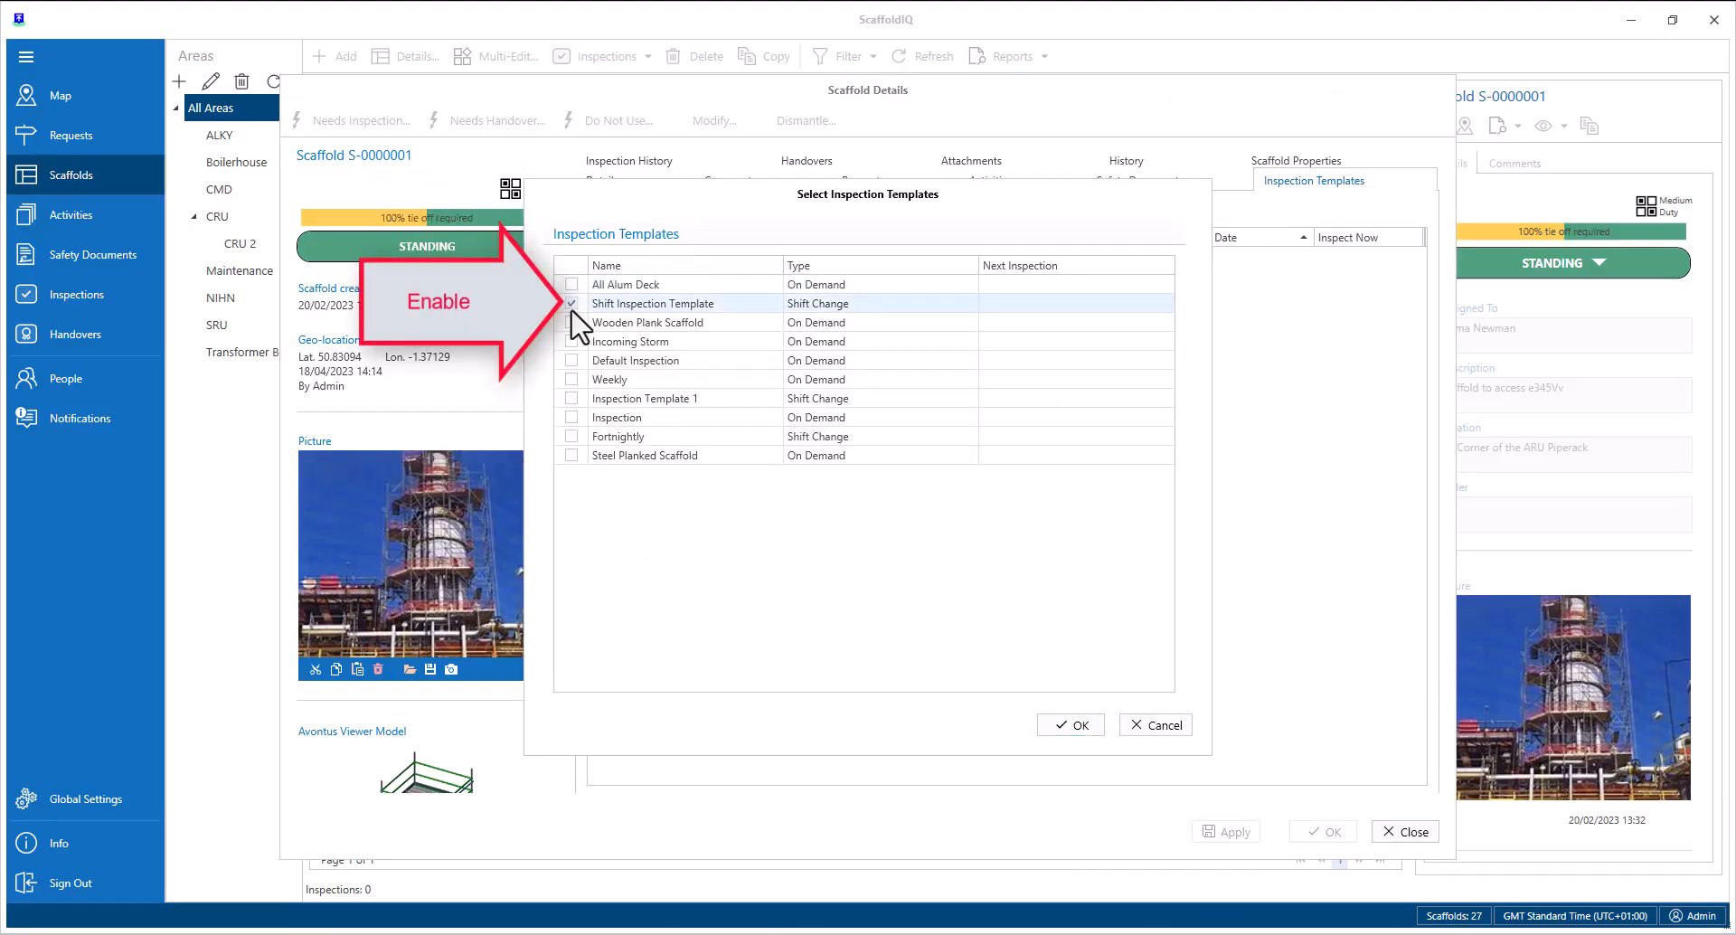
left_click(1058, 723)
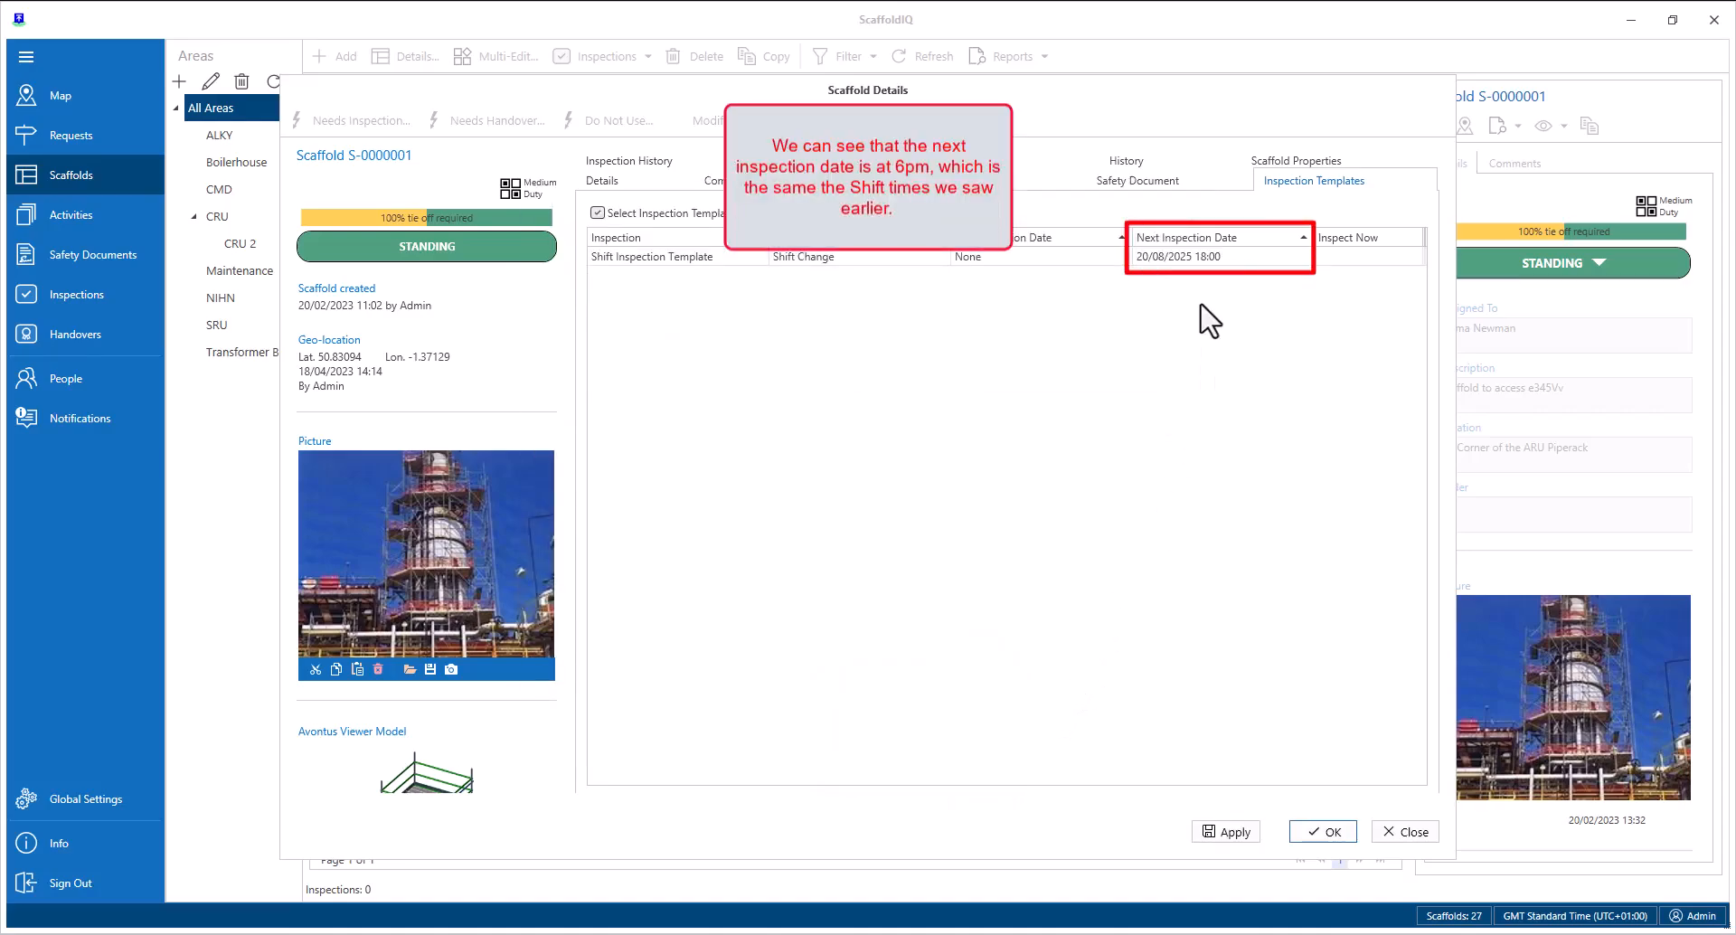
left_click(1222, 832)
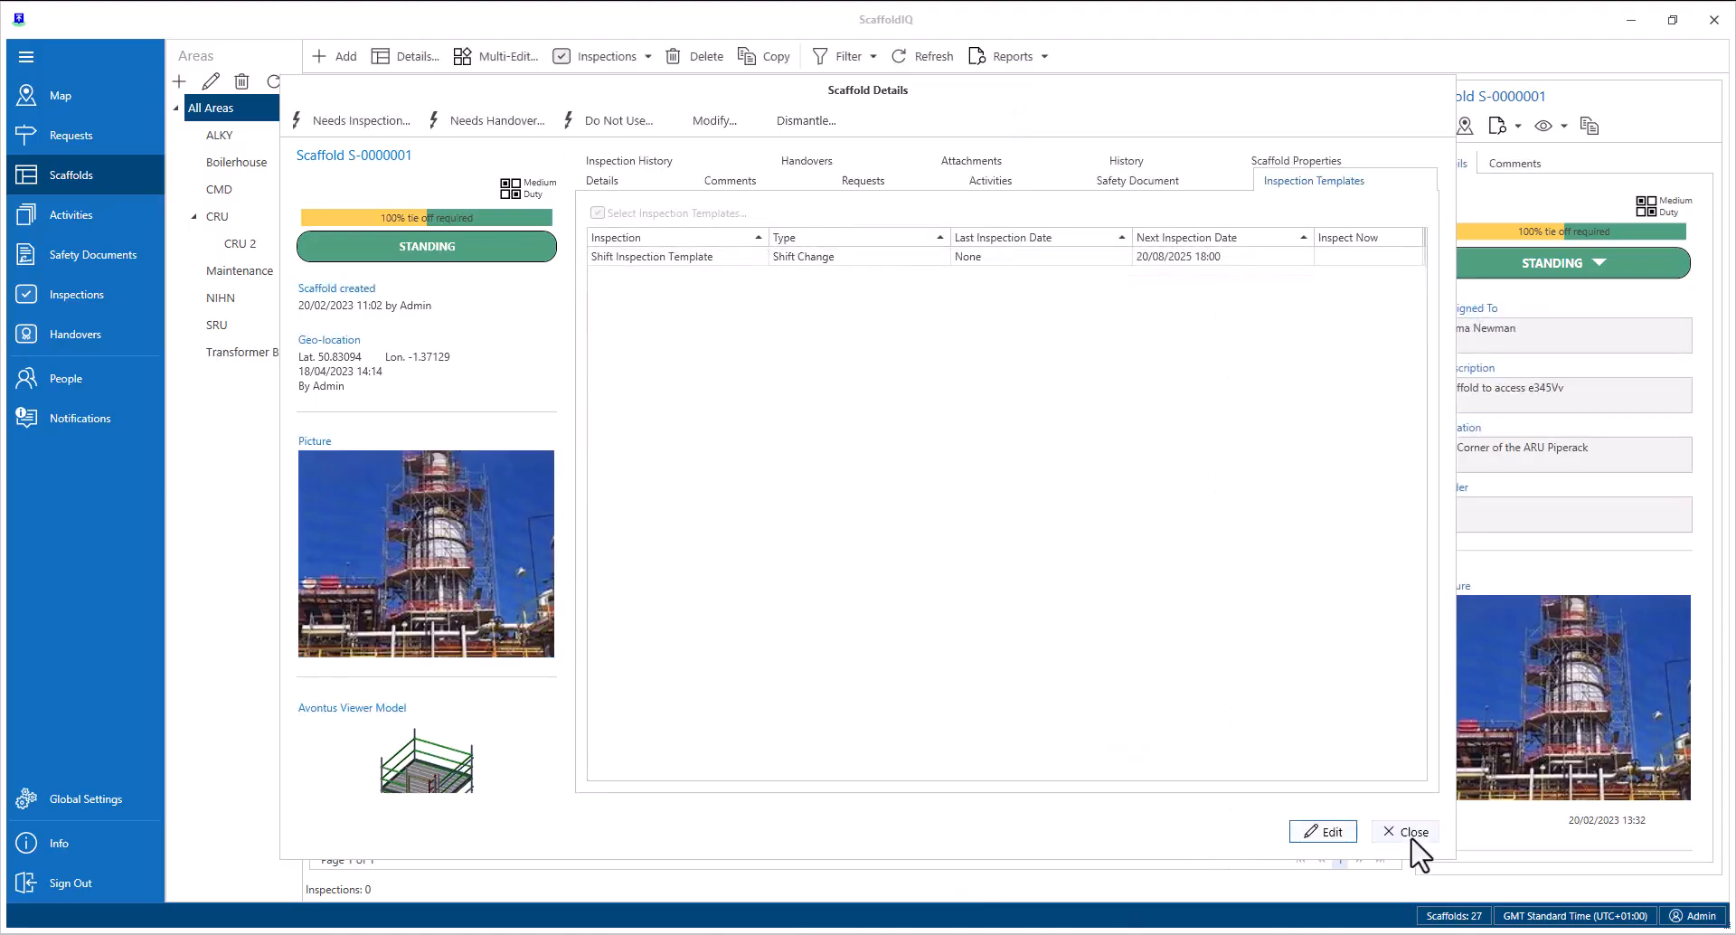
left_click(1408, 837)
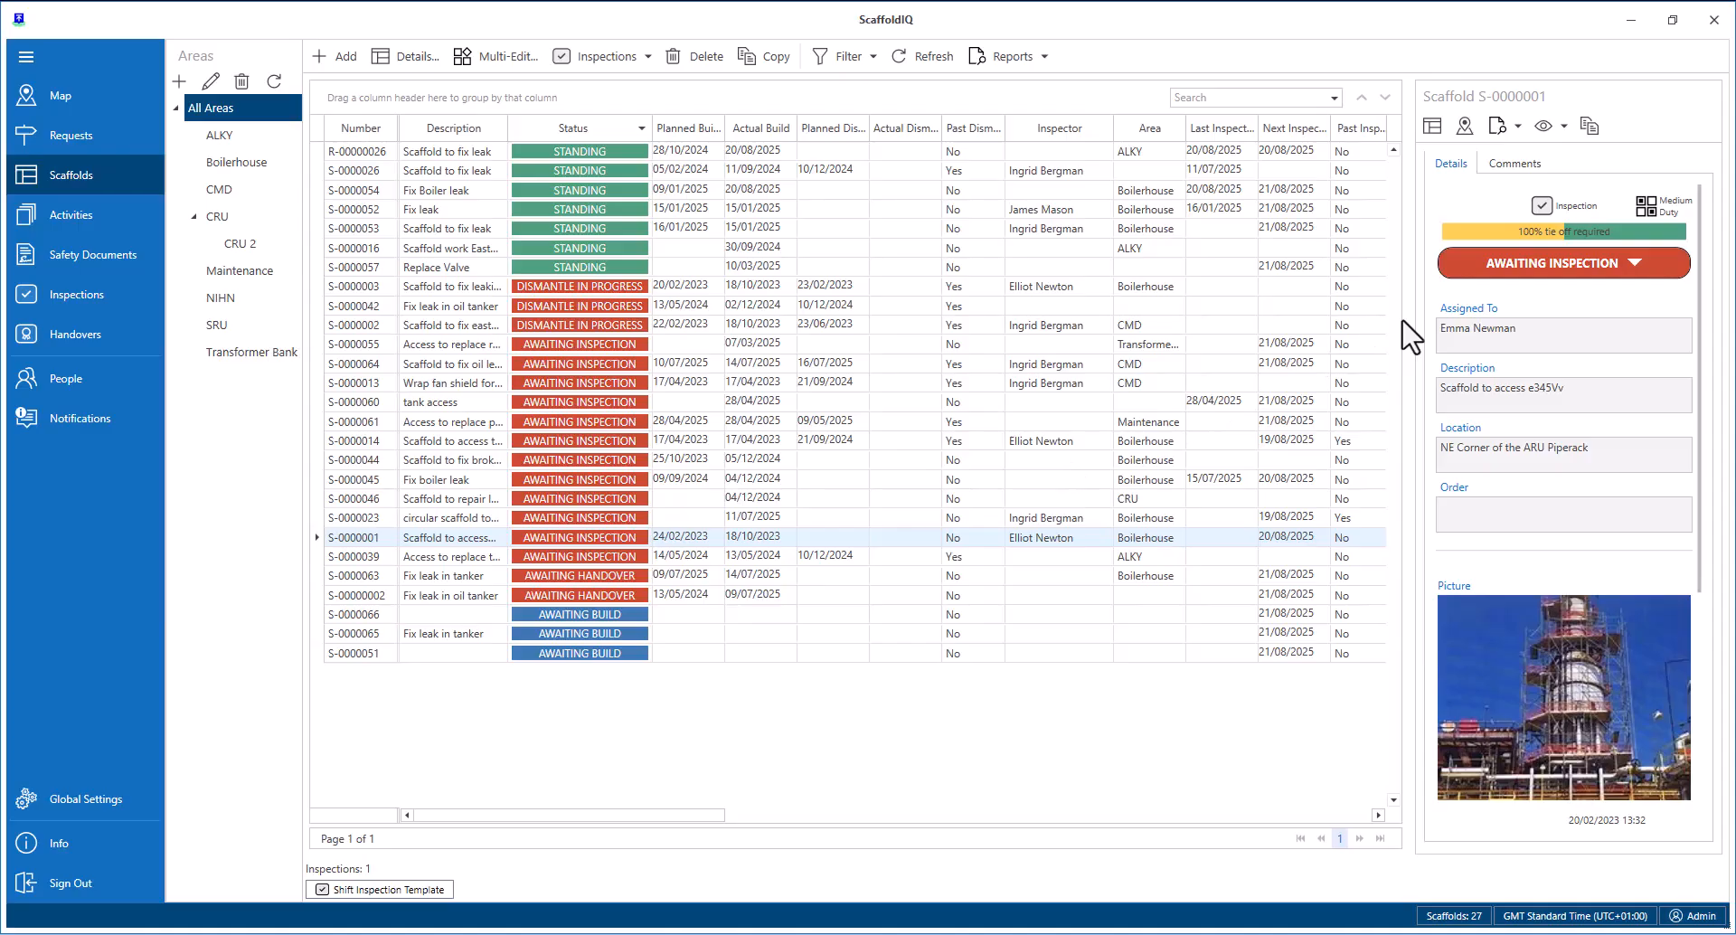
- Start the shift inspection for scaffold S-0000001 with result Pass, the comment "Inspection passed" and a drawn inspector signature
left_click(1524, 273)
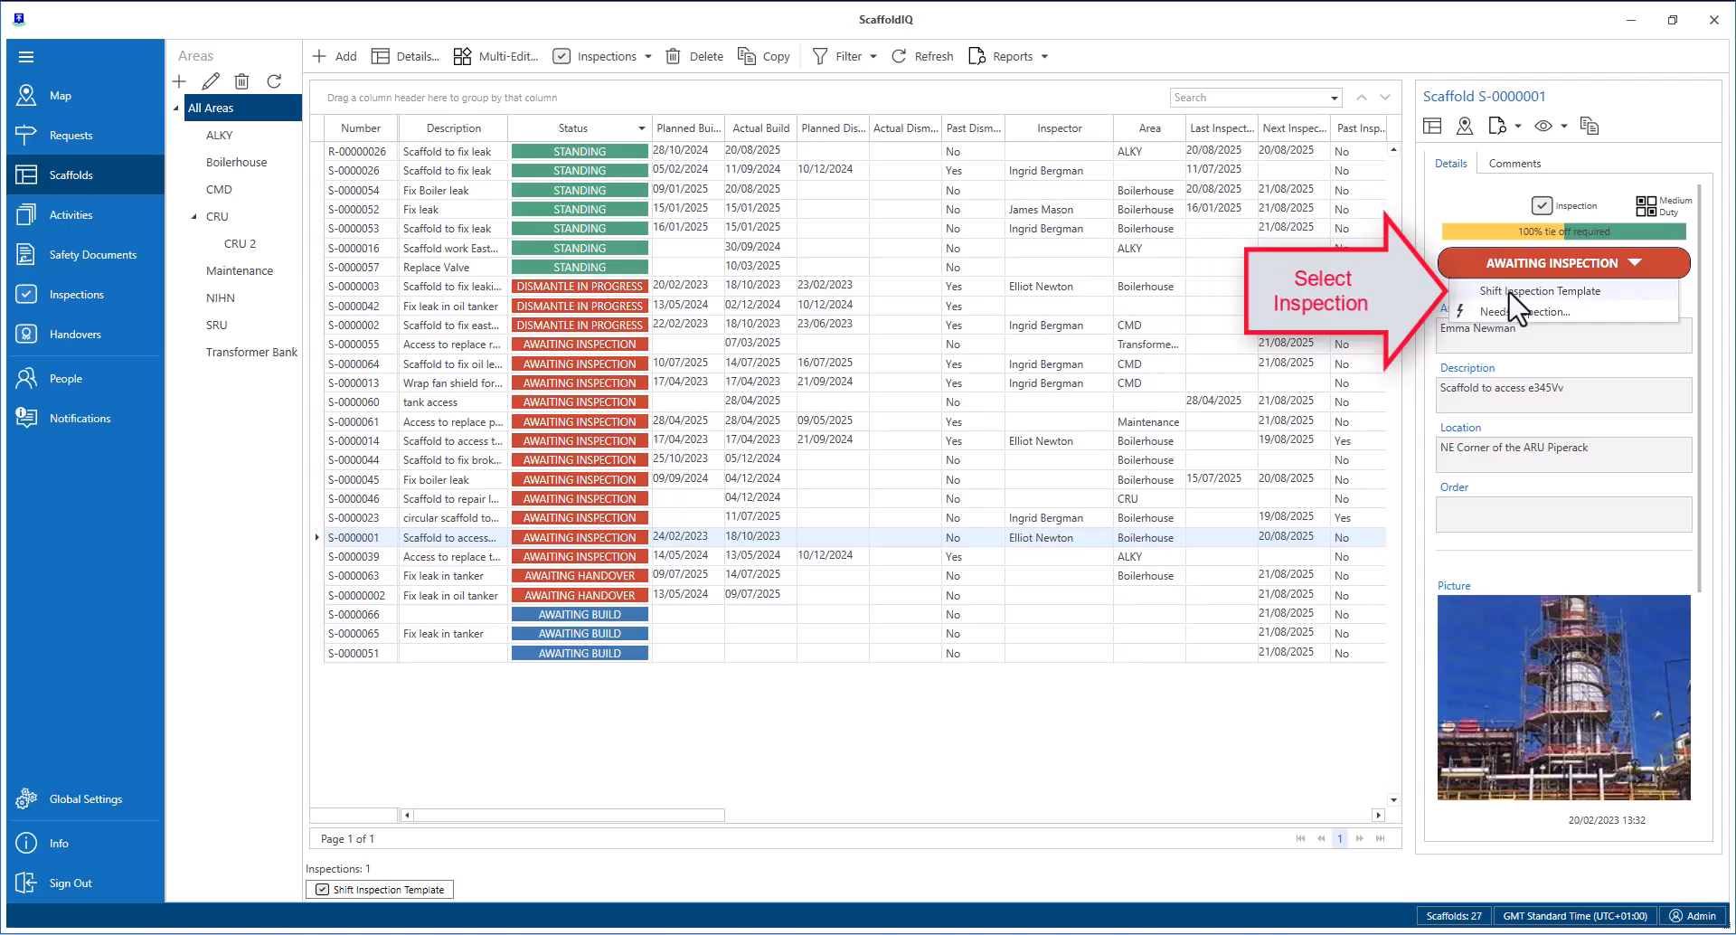
left_click(1514, 309)
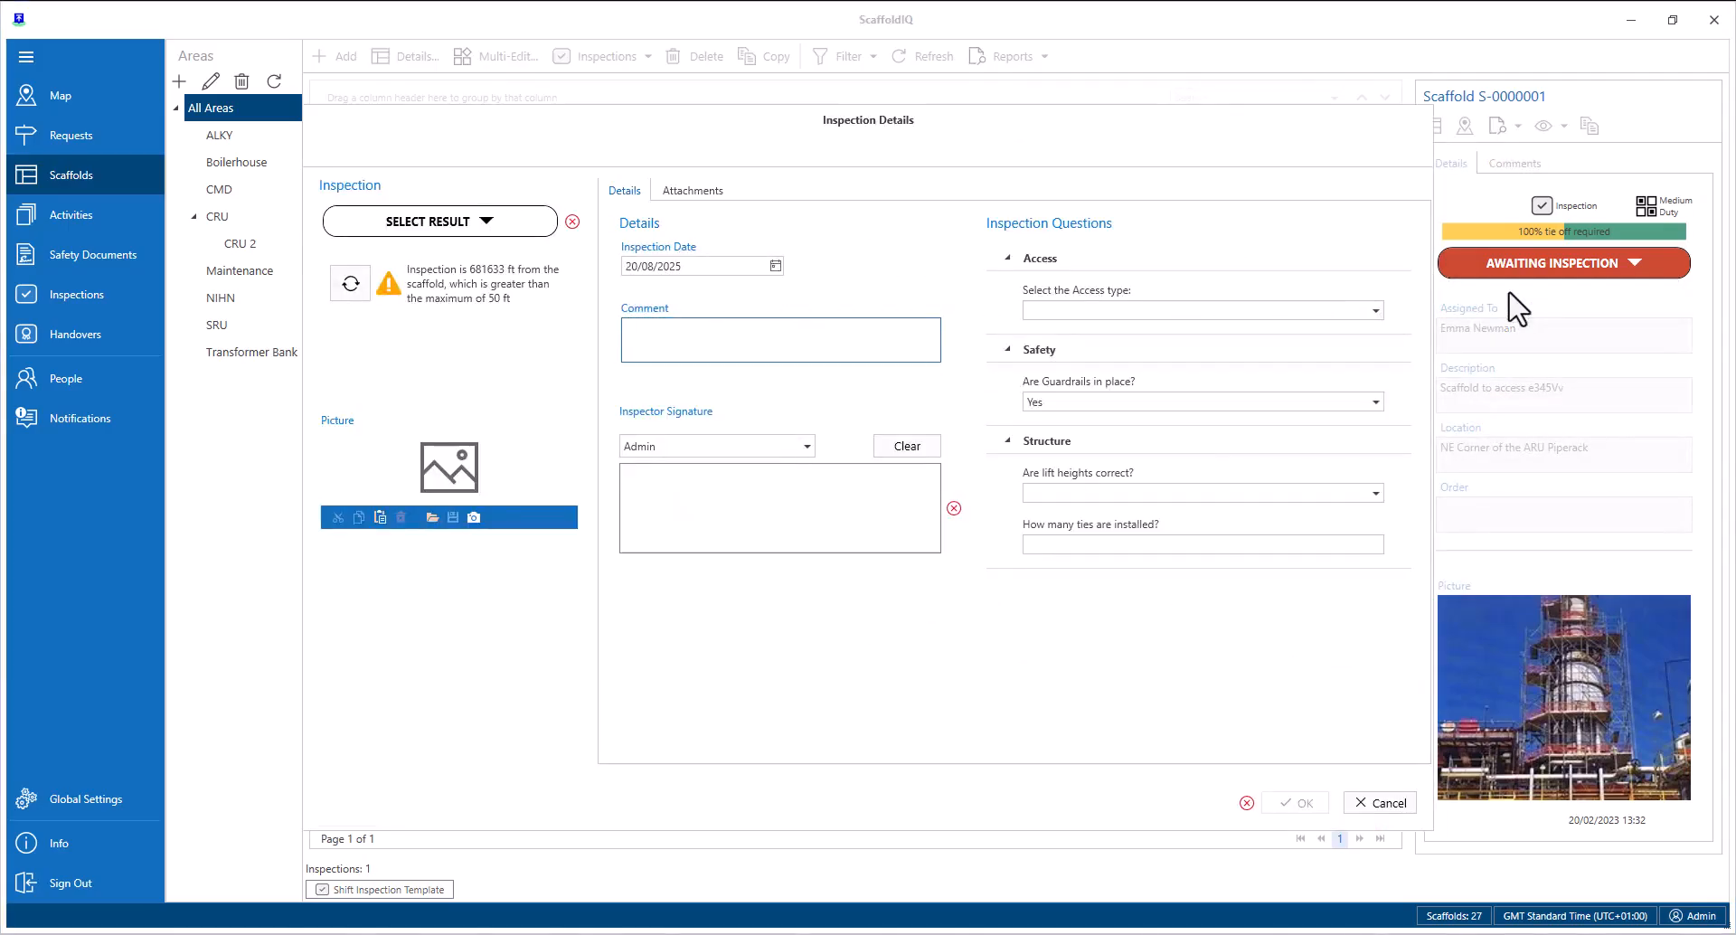
left_click(479, 222)
left_click(474, 249)
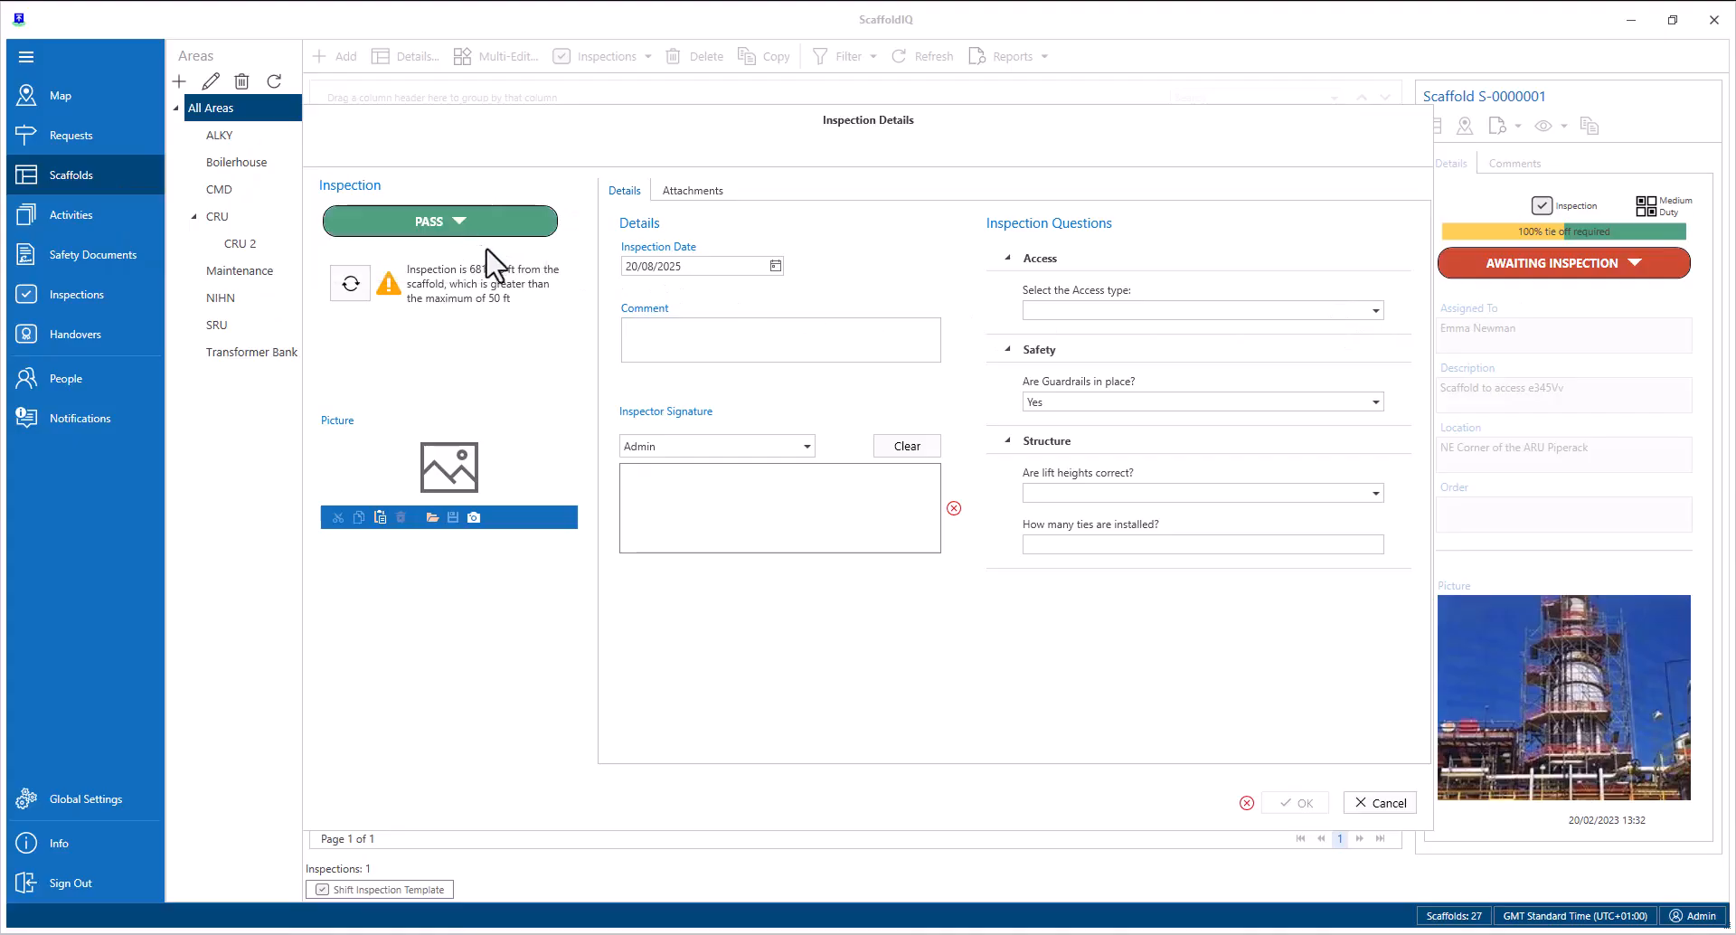
left_click(654, 325)
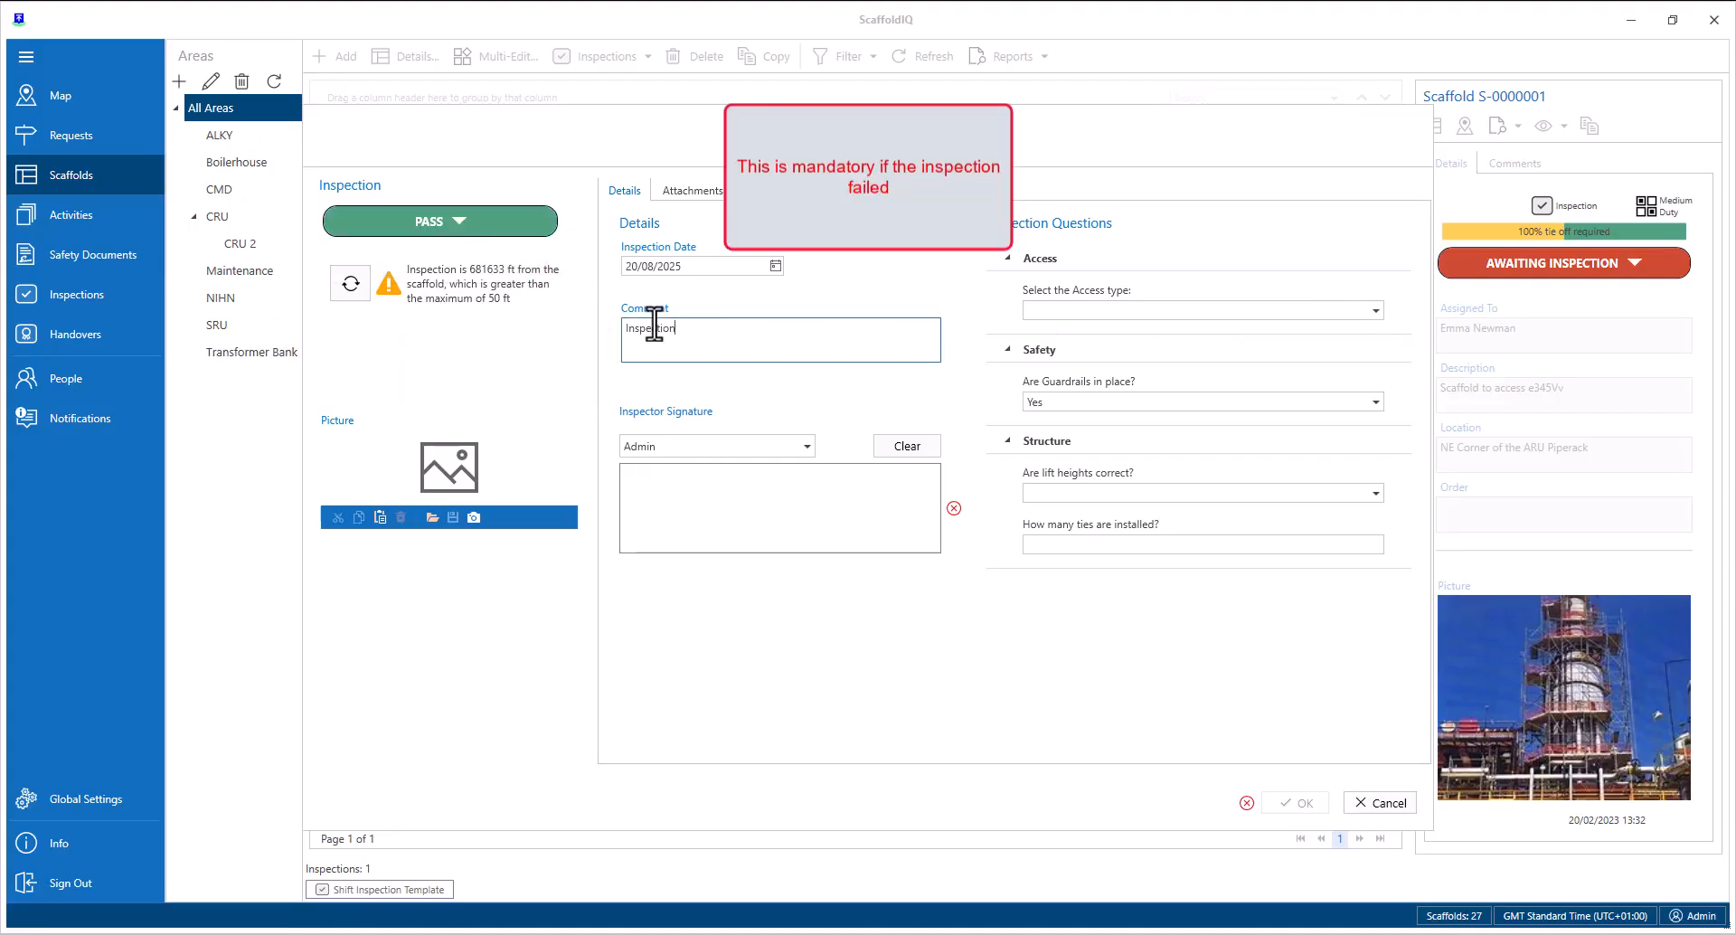
type("Inspection passed")
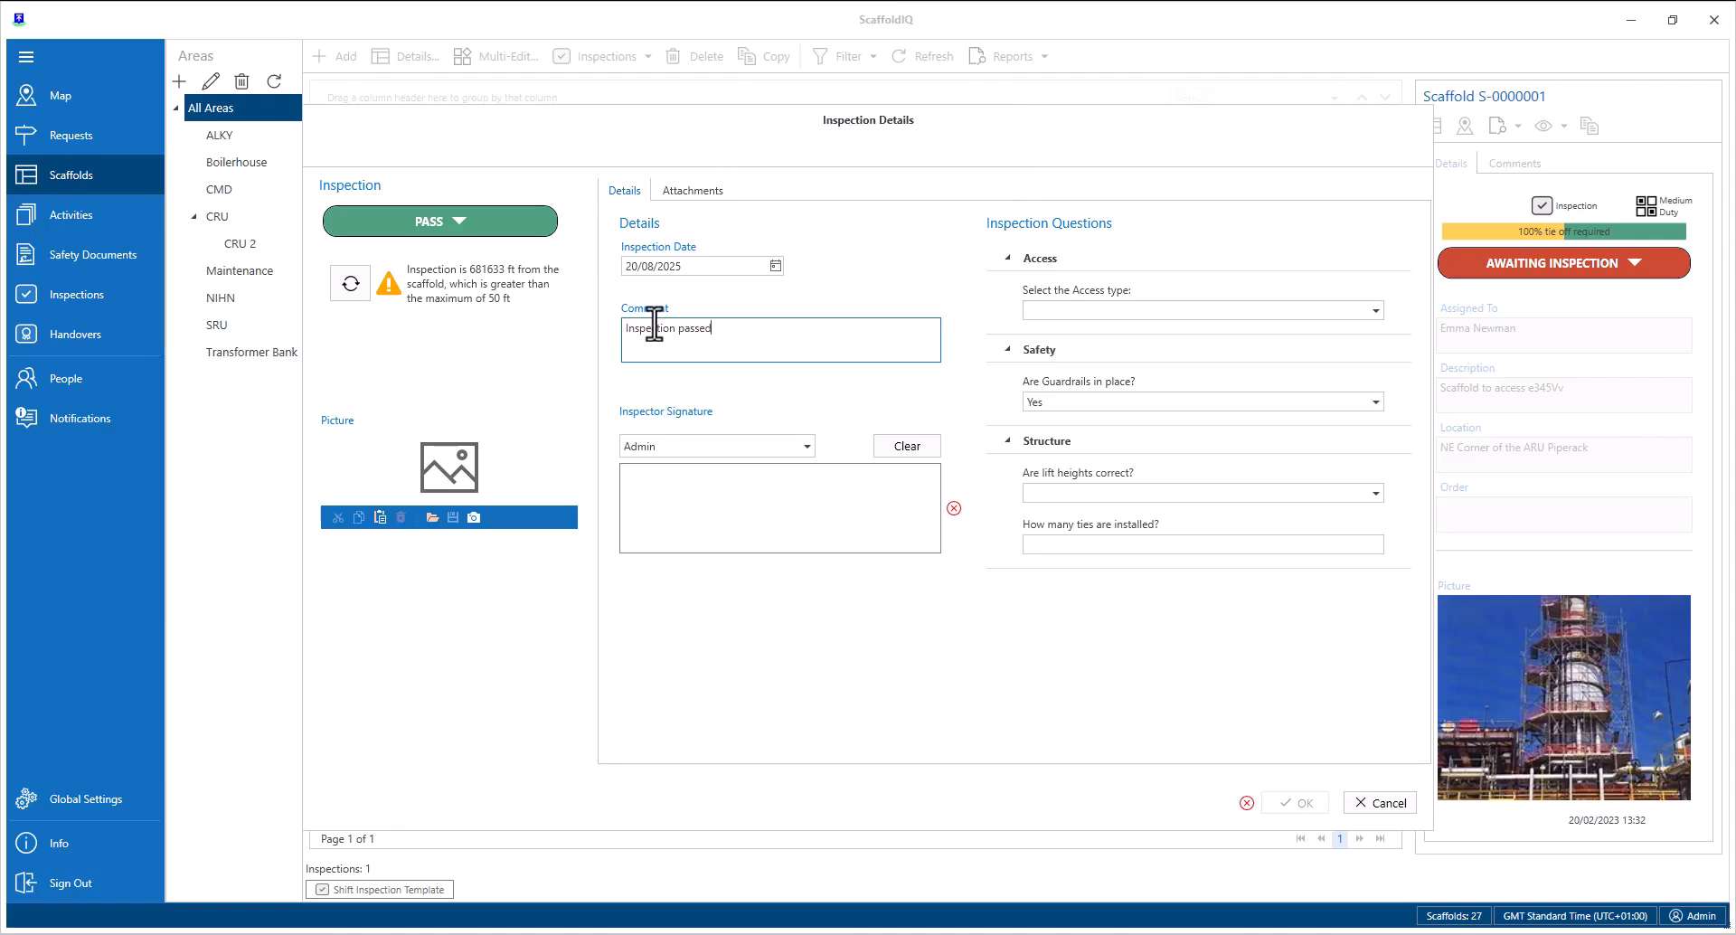
left_click_drag(654, 495, 783, 499)
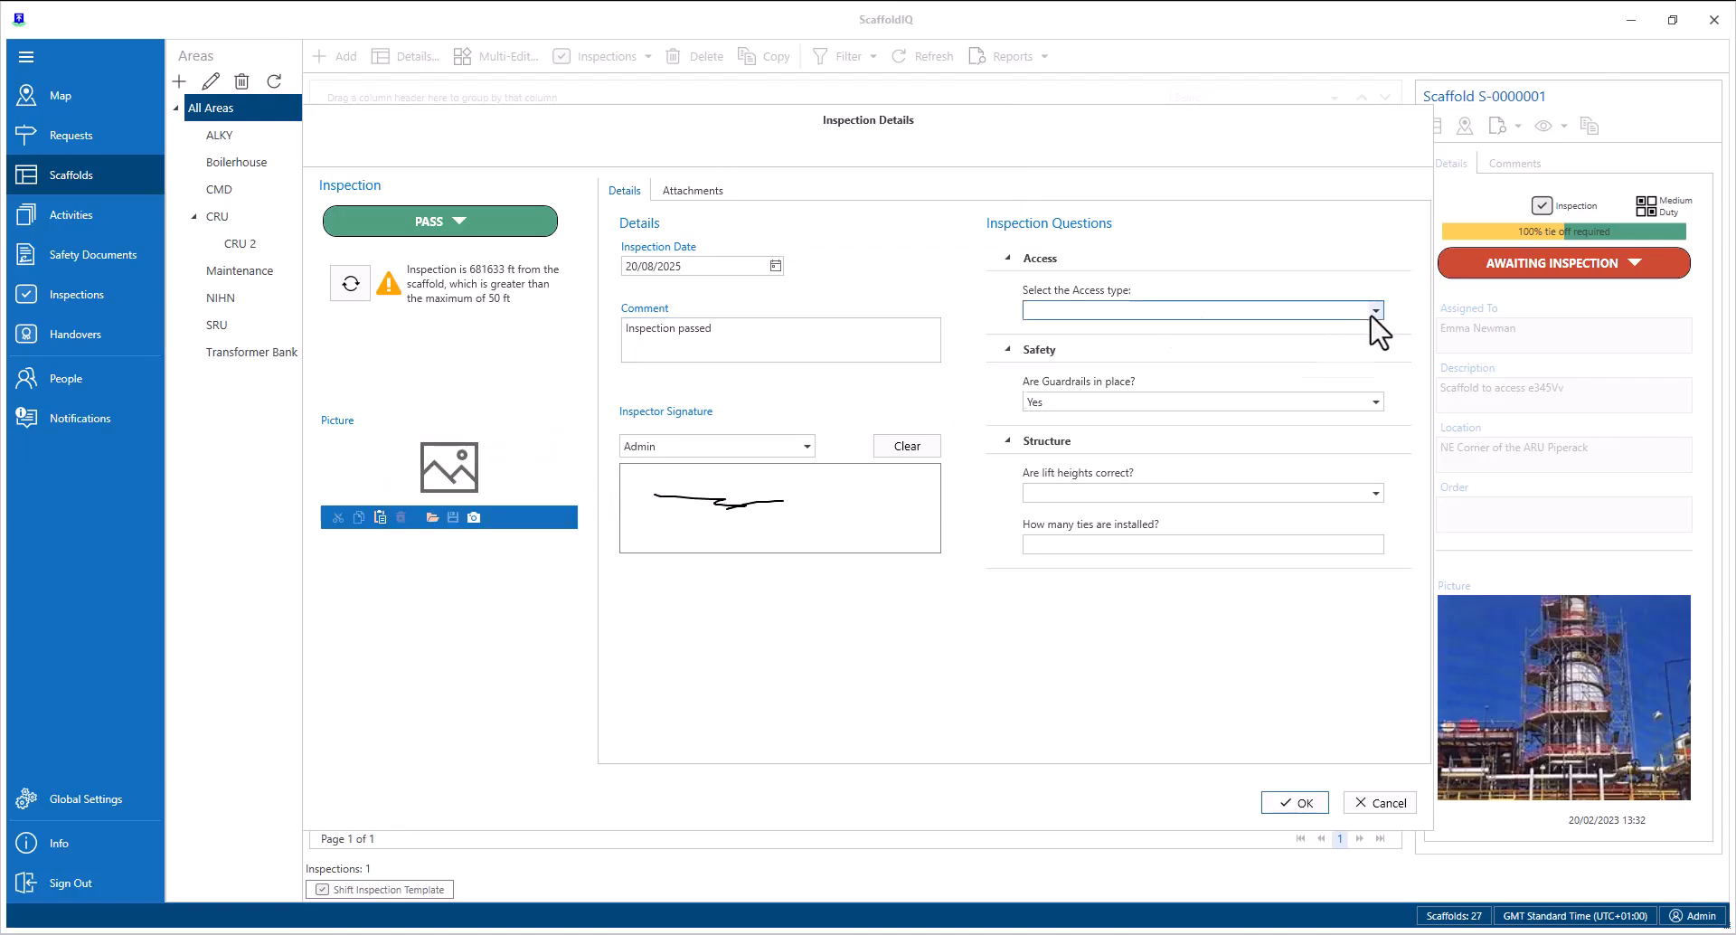
- Answer the inspection questions with access type Inside ladder, lift heights correct Yes and 12 ties installed, then save the inspection
left_click(1266, 311)
left_click(1205, 355)
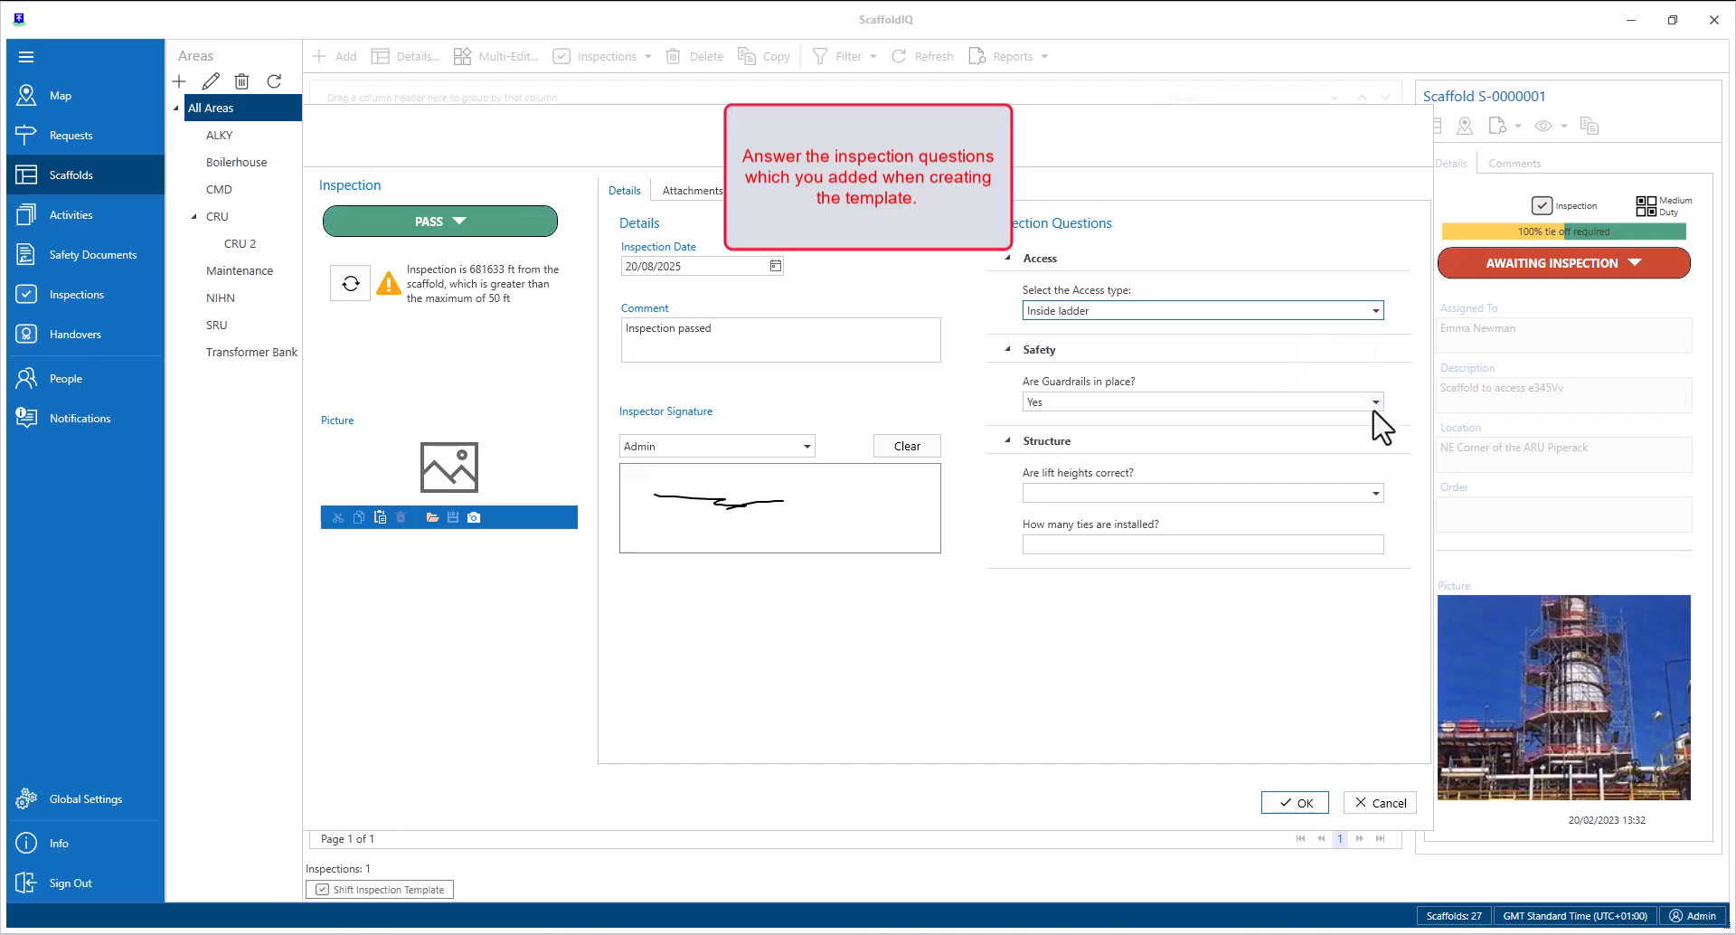
left_click(1375, 493)
left_click(1324, 518)
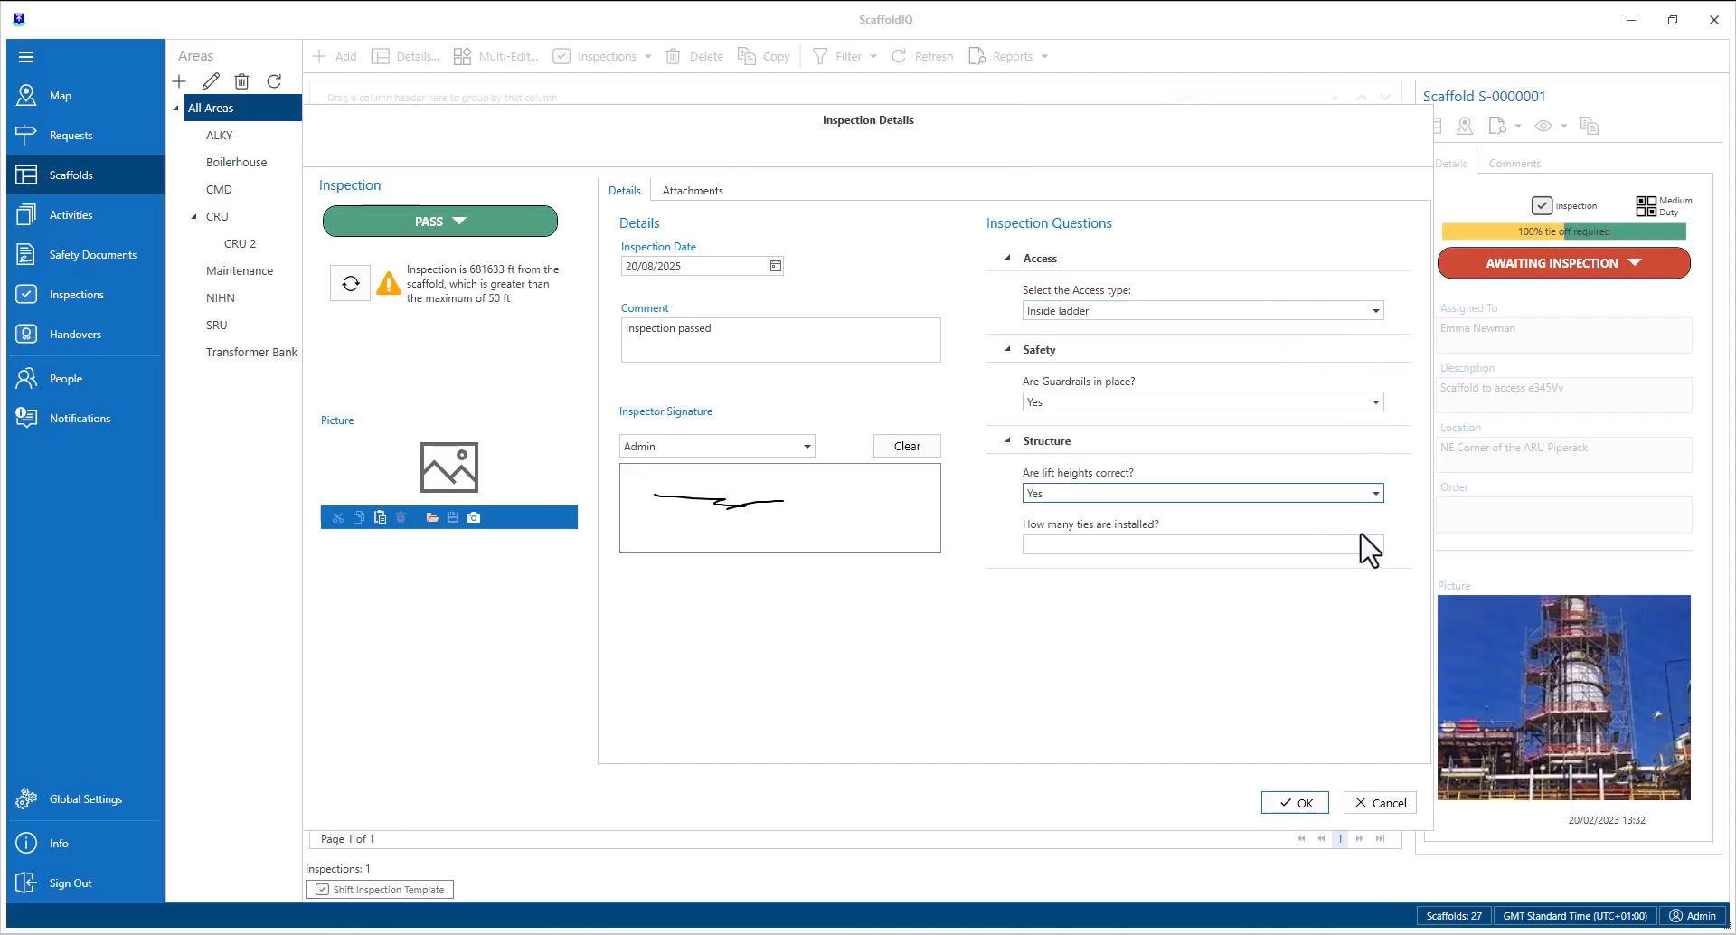
left_click(1364, 545)
type("12")
left_click(1276, 808)
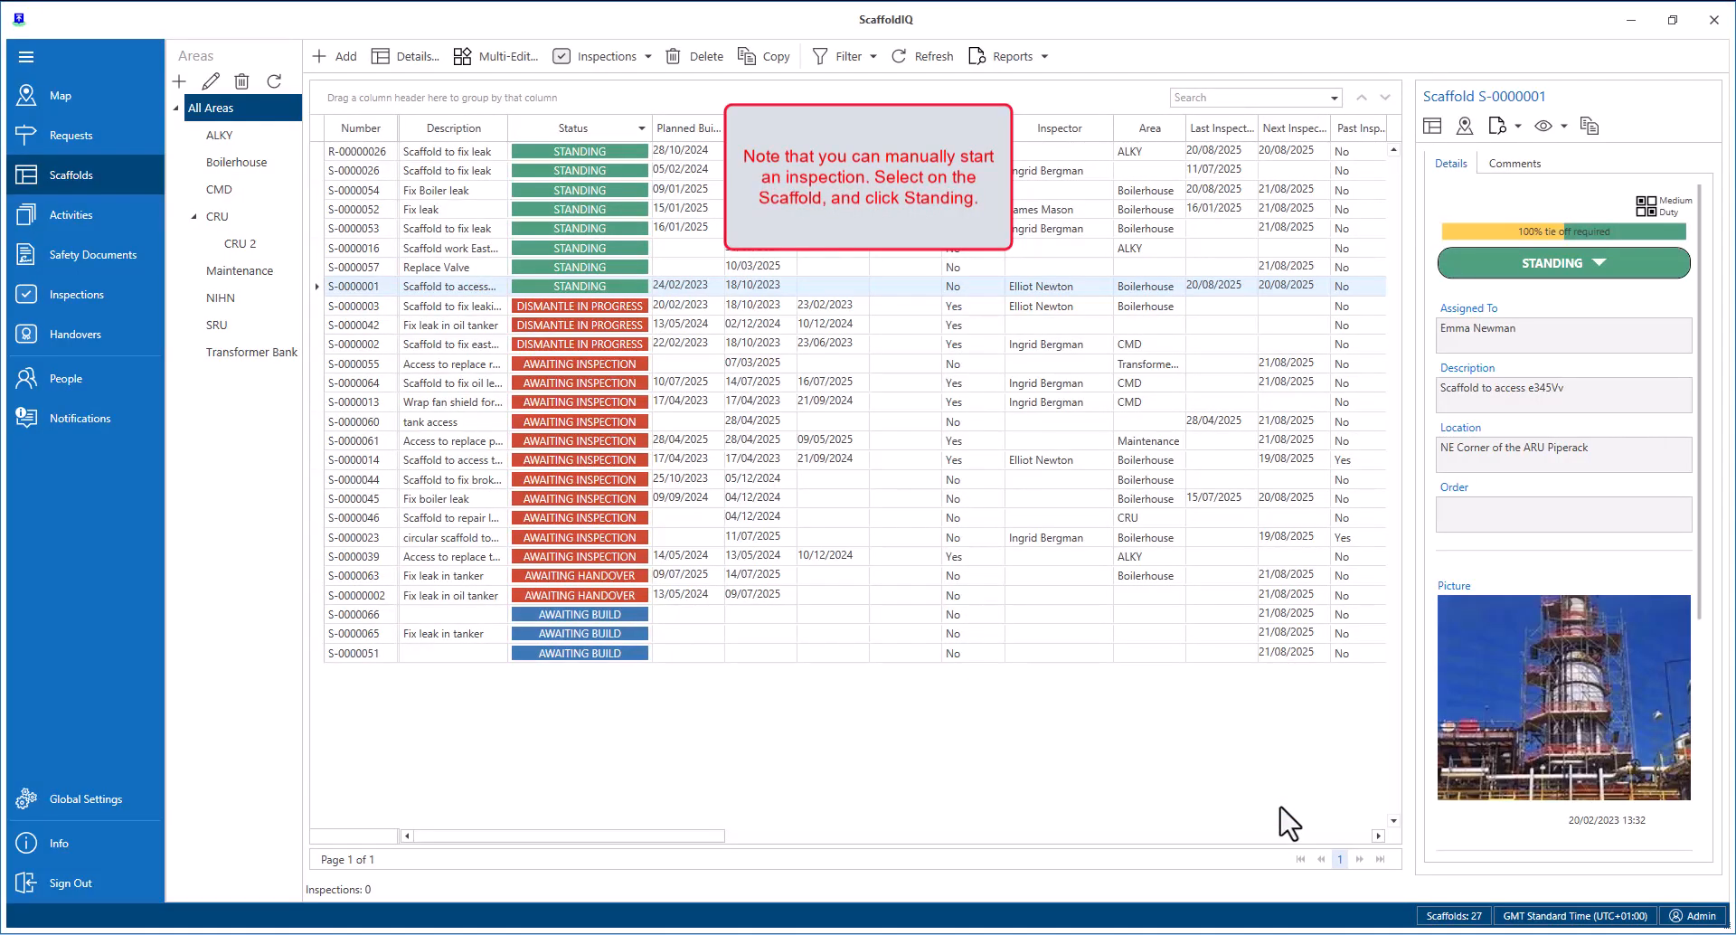
- Manually mark scaffold S-0000001 as needing inspection with the Shift Inspection Template
left_click(1551, 268)
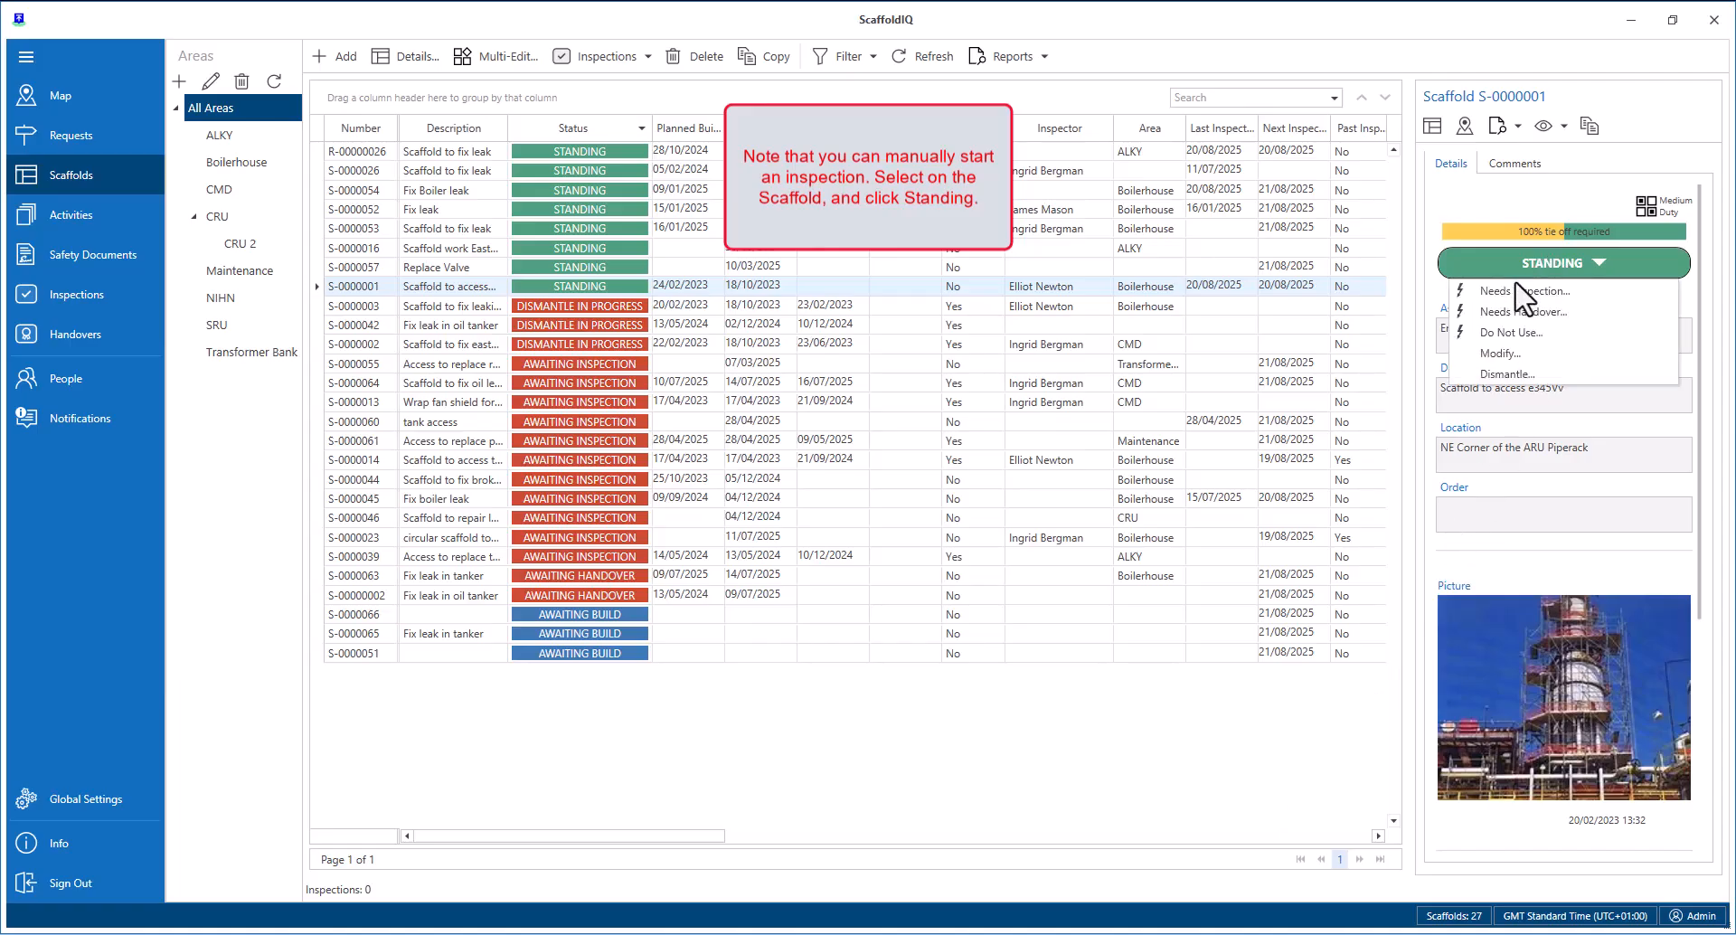
left_click(1508, 291)
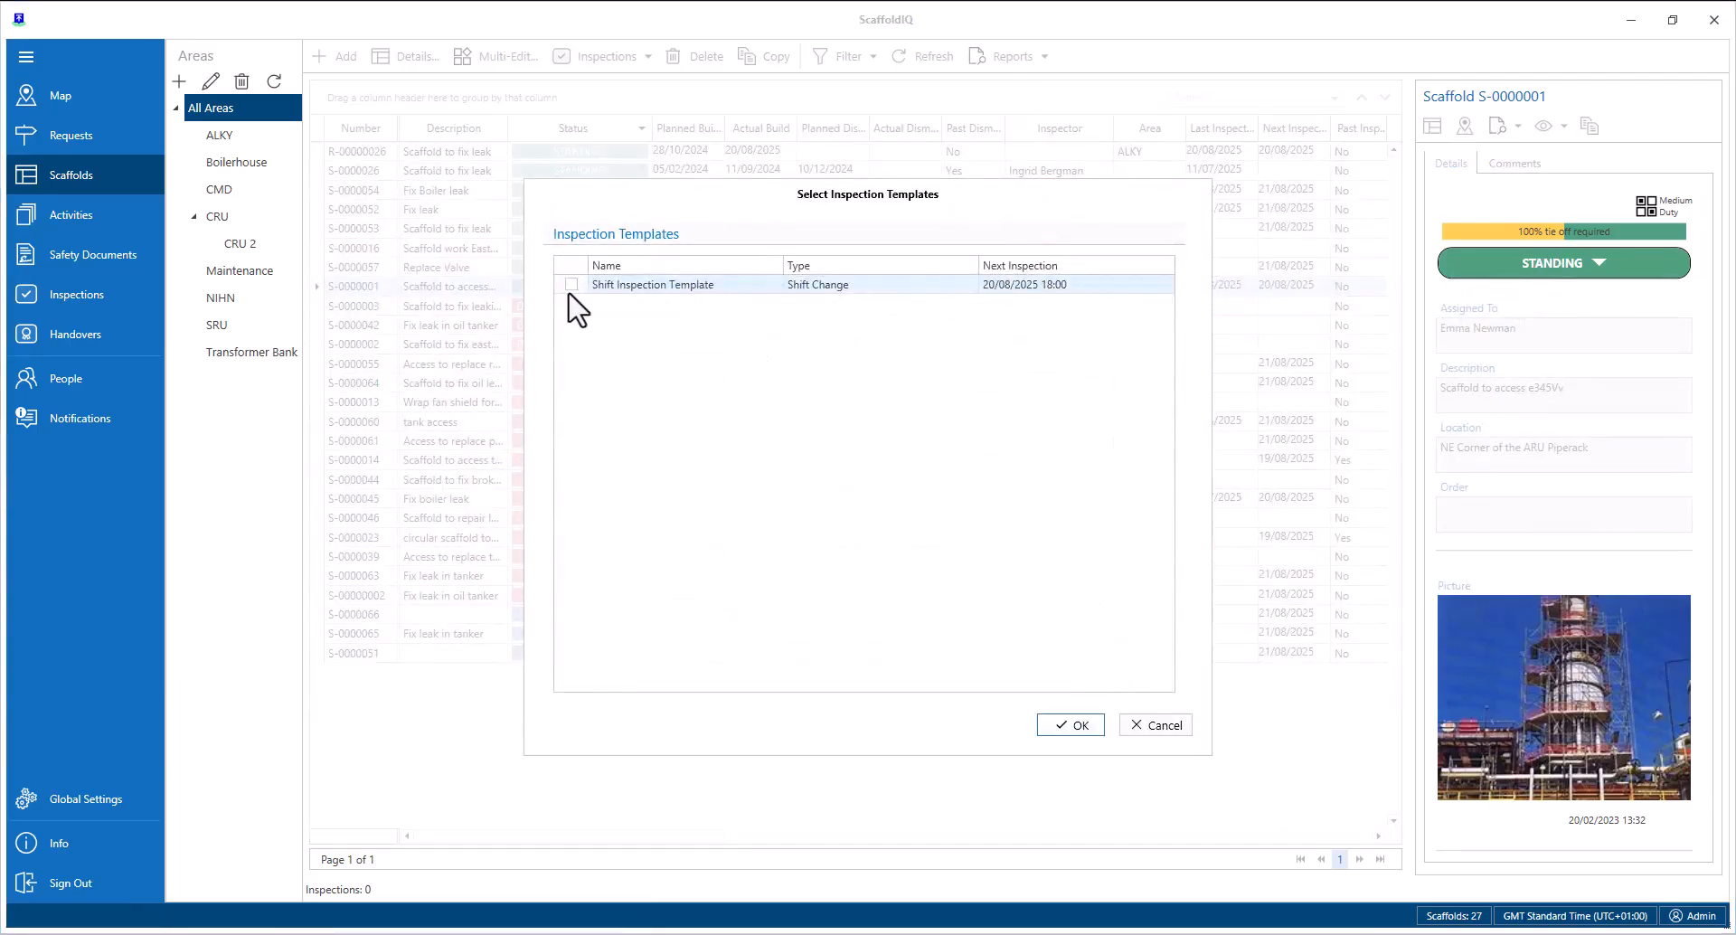
left_click(571, 284)
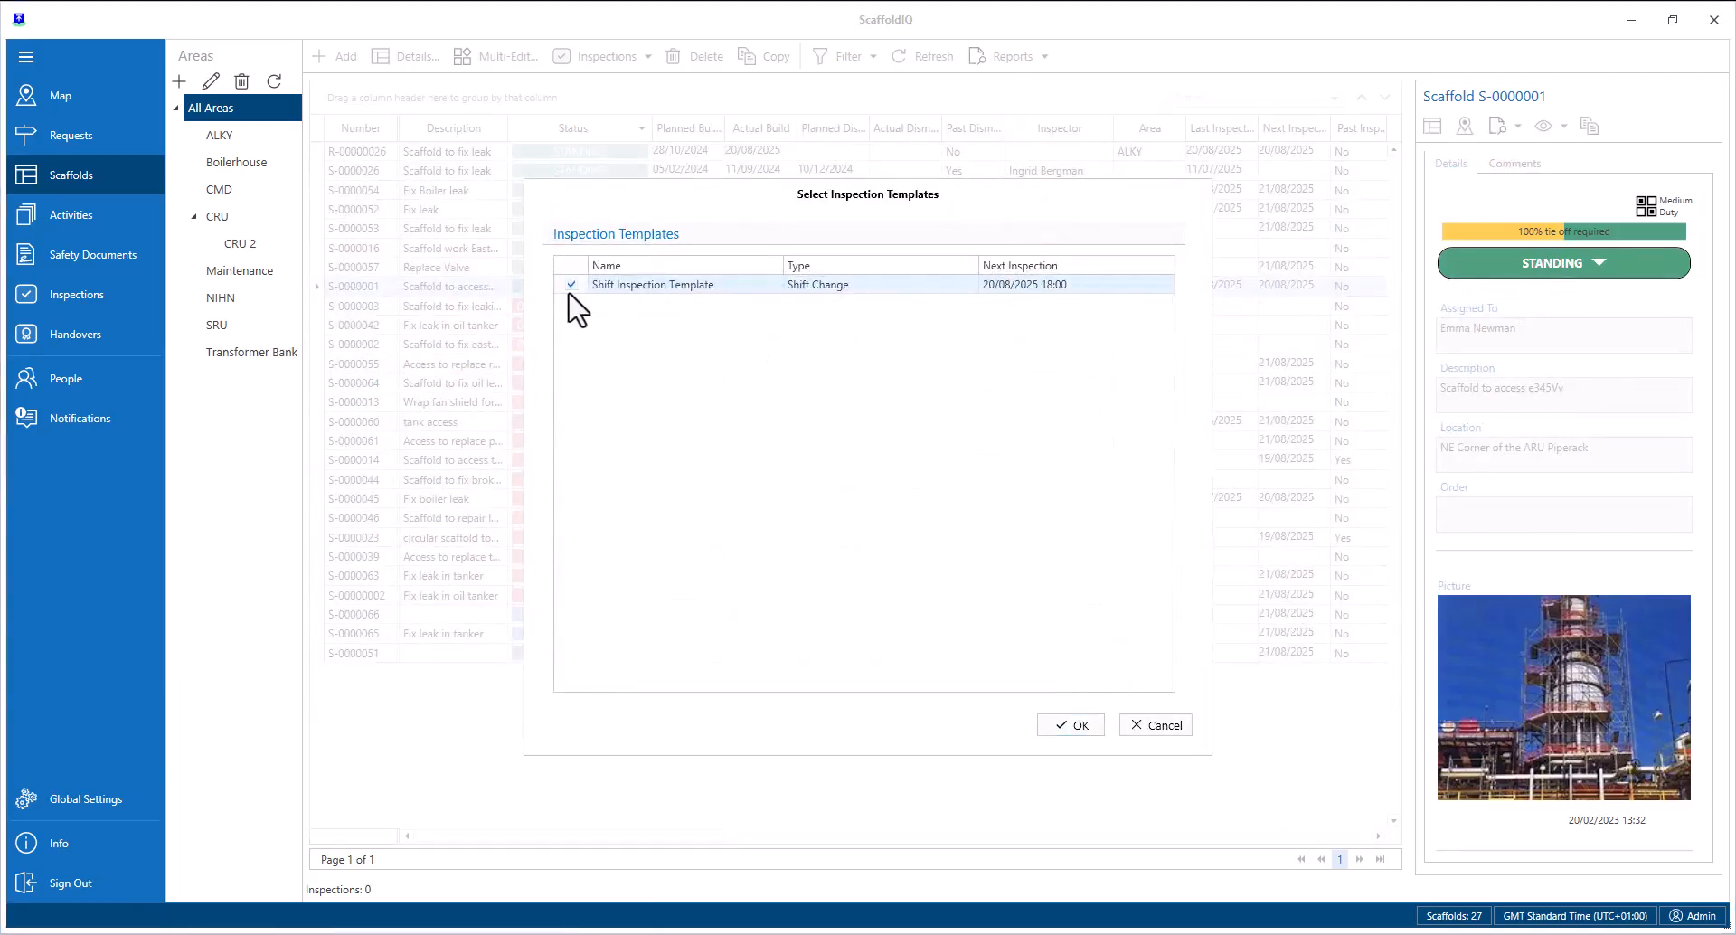
left_click(1050, 727)
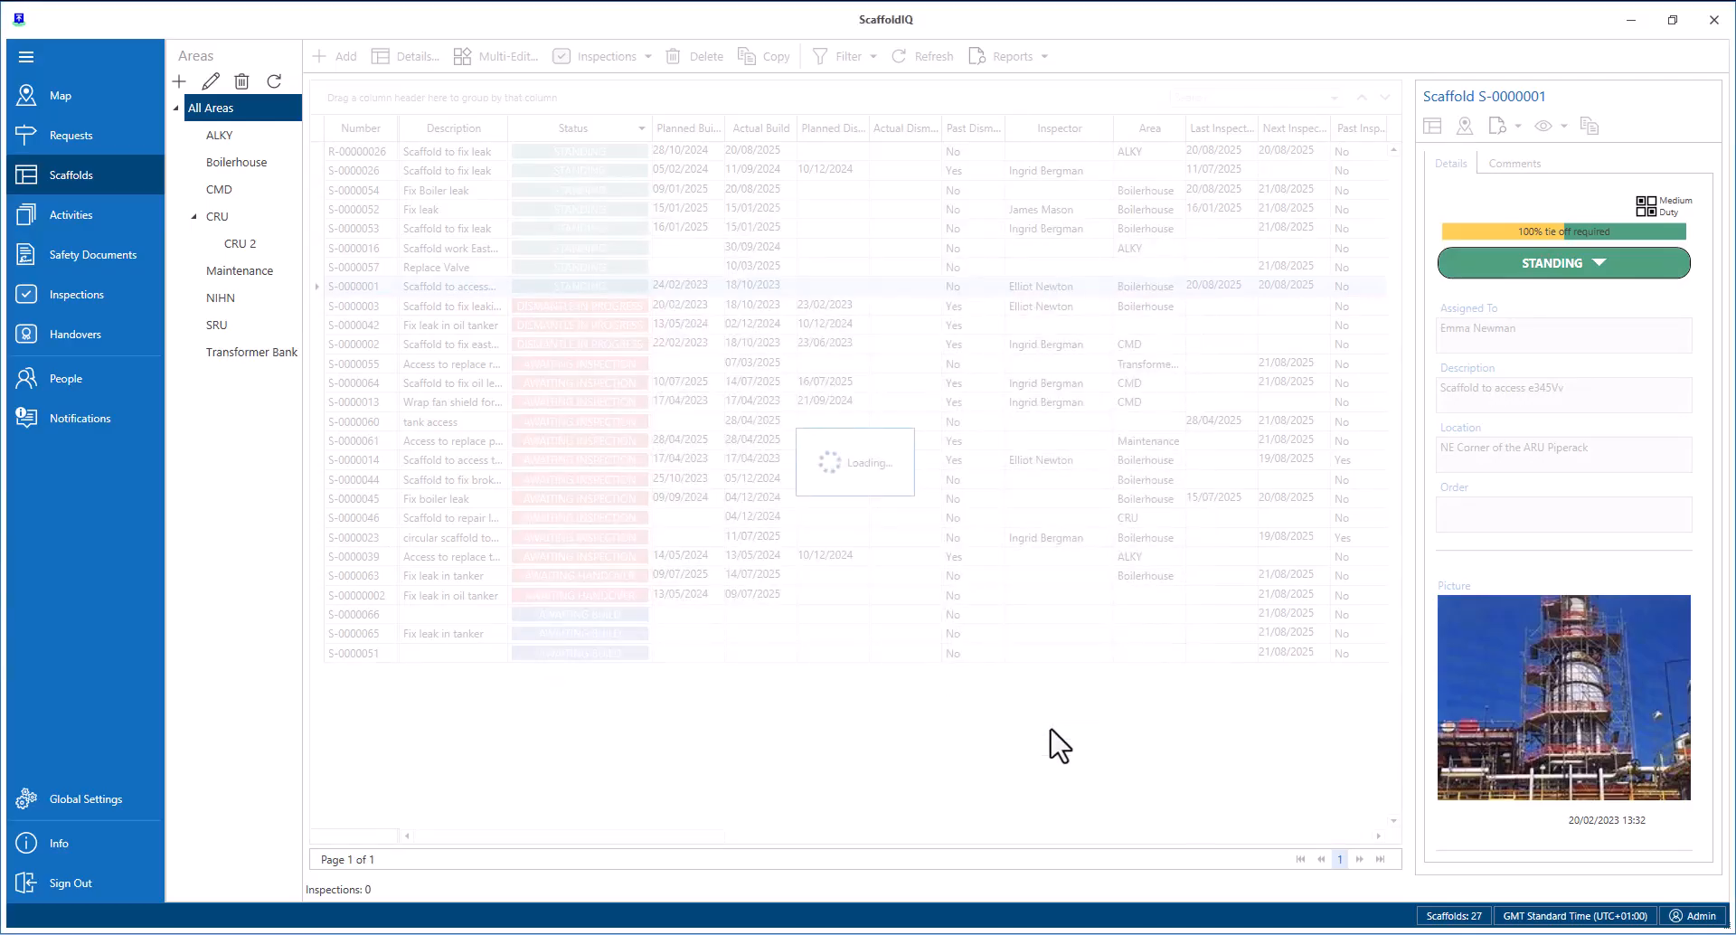